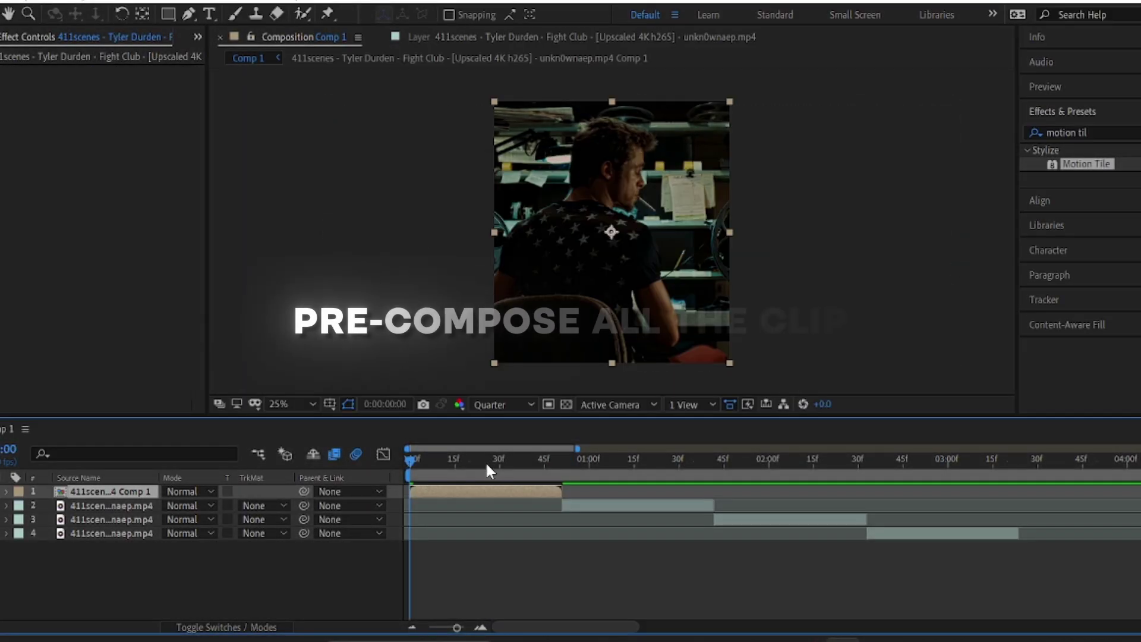
# Step: Pre-compose the next clip layer on its own, then select the third clip's layer
pyautogui.click(119, 505)
pyautogui.hotkey('ctrl', 'shift', 'c')
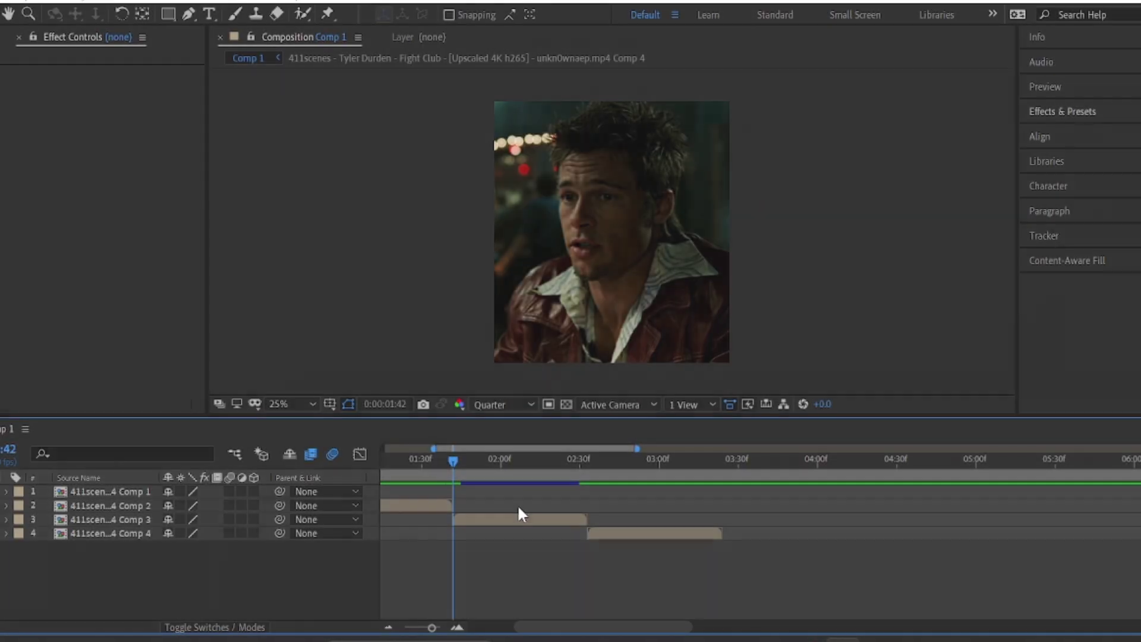
pyautogui.click(544, 520)
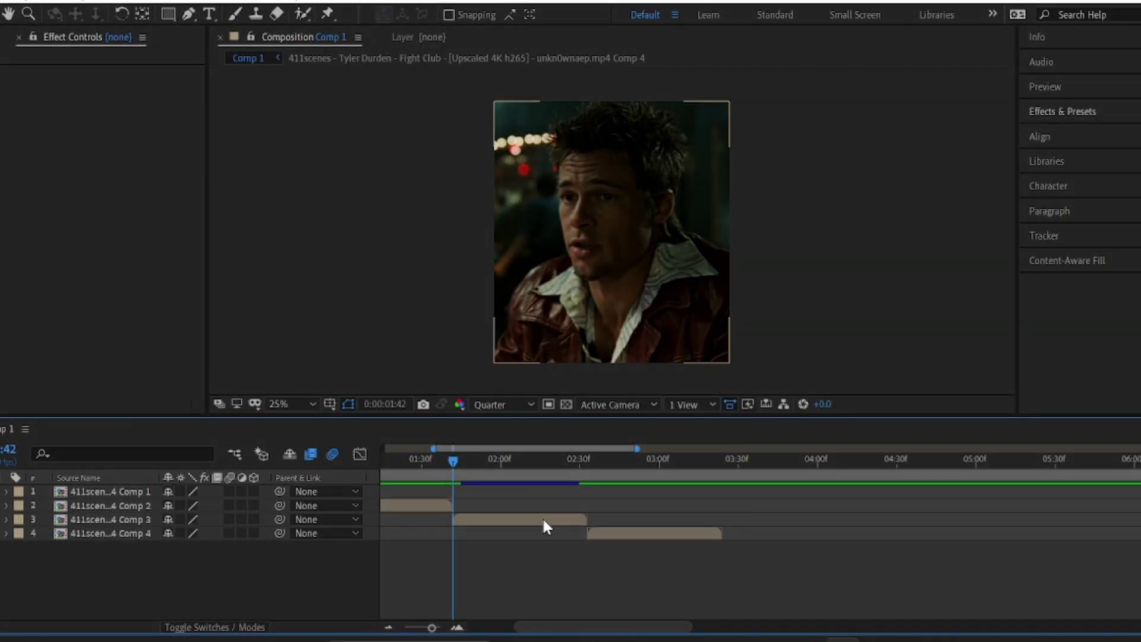
# Step: Add an adjustment layer and trim it to span only the third clip
pyautogui.hotkey('ctrl', 'alt', 'y')
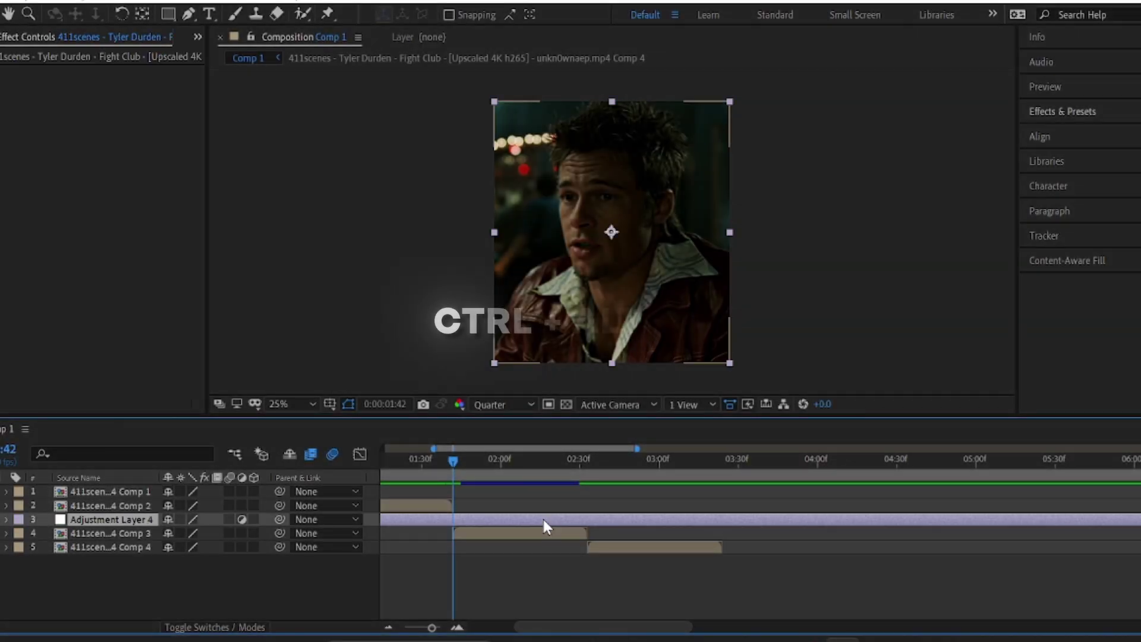
pyautogui.hotkey('ctrl', 'shift', 'd')
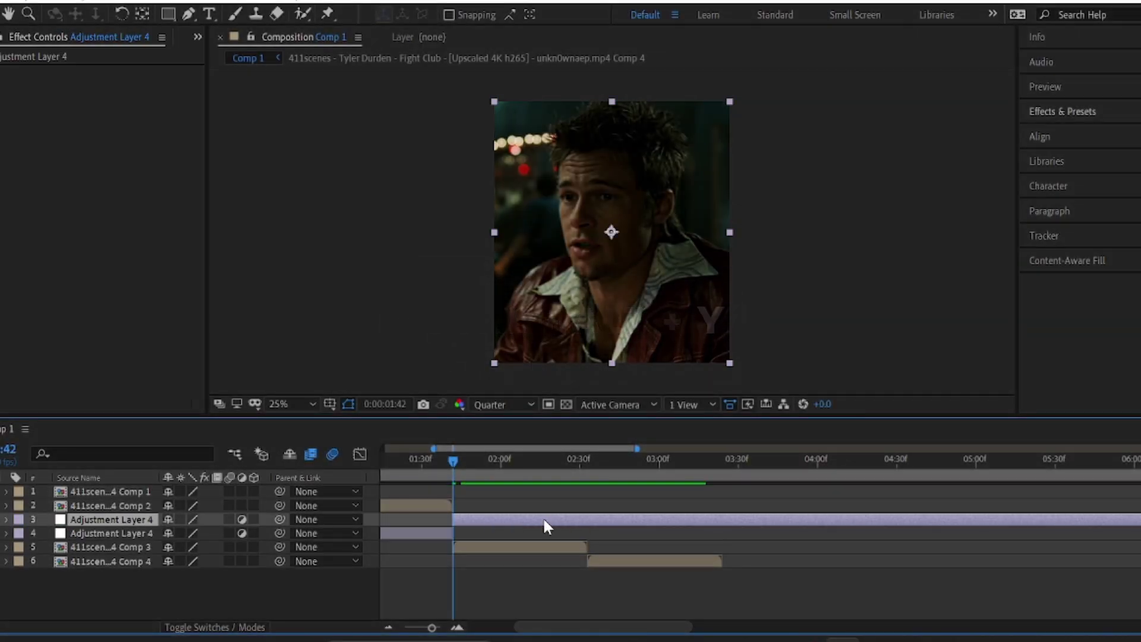
pyautogui.click(432, 534)
pyautogui.press('Delete')
pyautogui.click(561, 533)
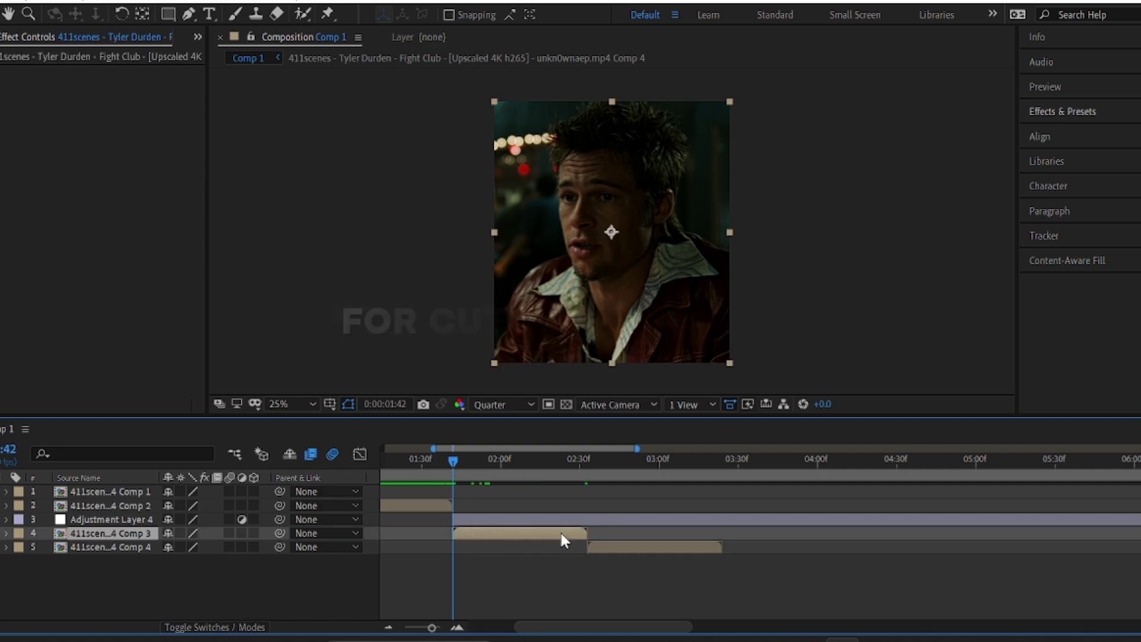
pyautogui.click(570, 520)
pyautogui.hotkey('ctrl', 'shift', 'd')
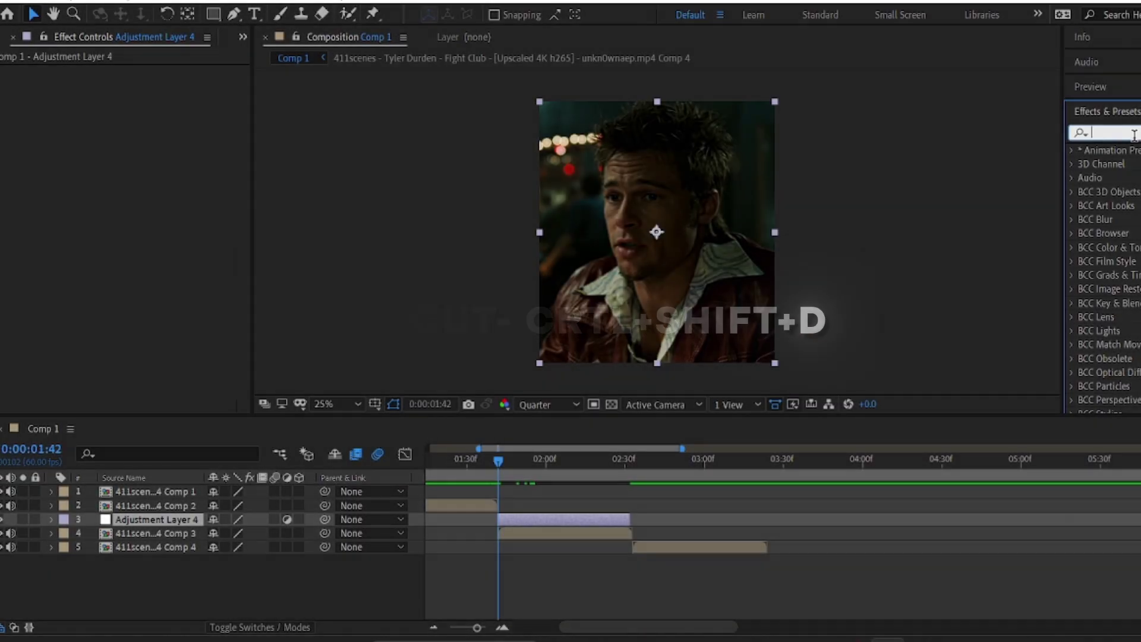
# Step: Search 's_shak' in Effects & Presets and apply S_Shake to the adjustment layer
pyautogui.click(1119, 135)
pyautogui.write('s_shake')
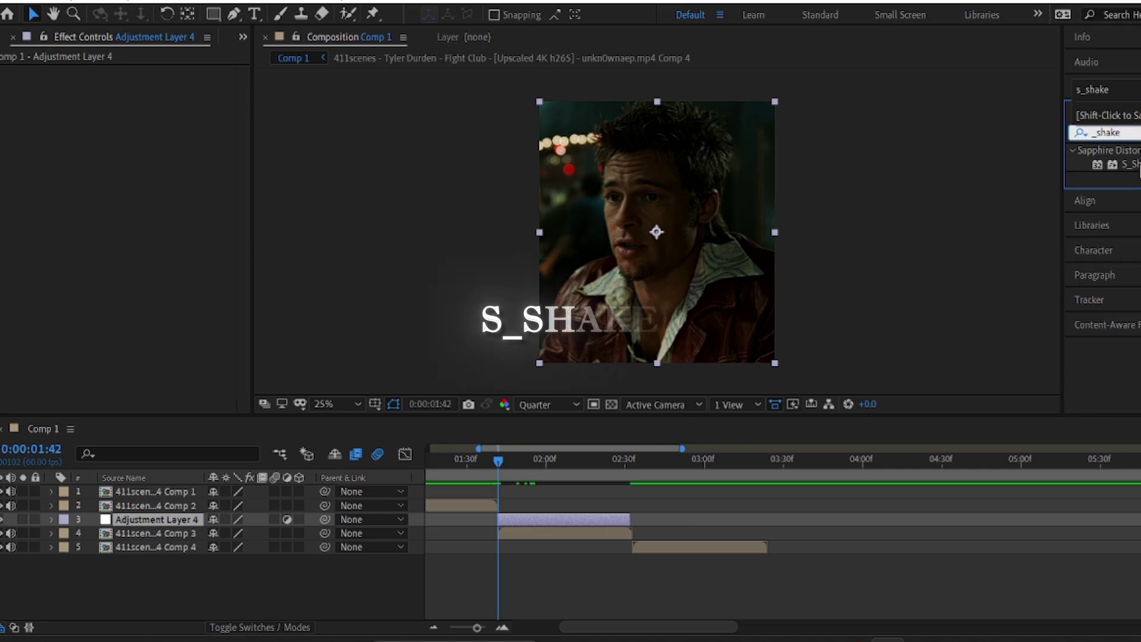
pyautogui.moveTo(1126, 164); pyautogui.dragTo(586, 521)
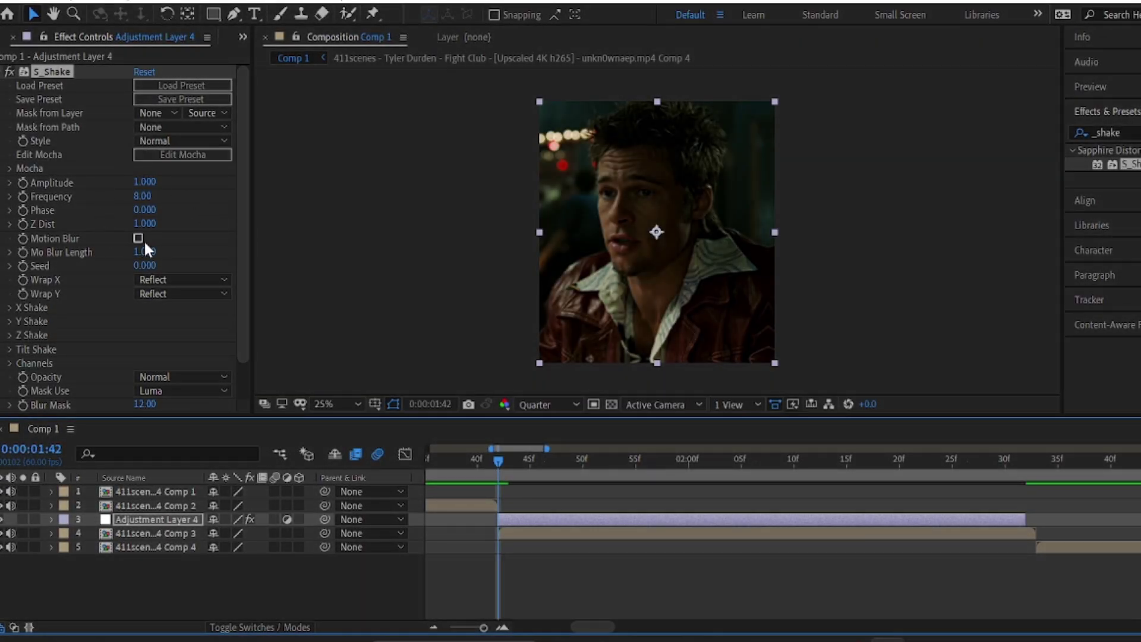
# Step: Enable S_Shake motion blur, keyframe Amplitude at 5, and set Frequency to 18
pyautogui.click(138, 237)
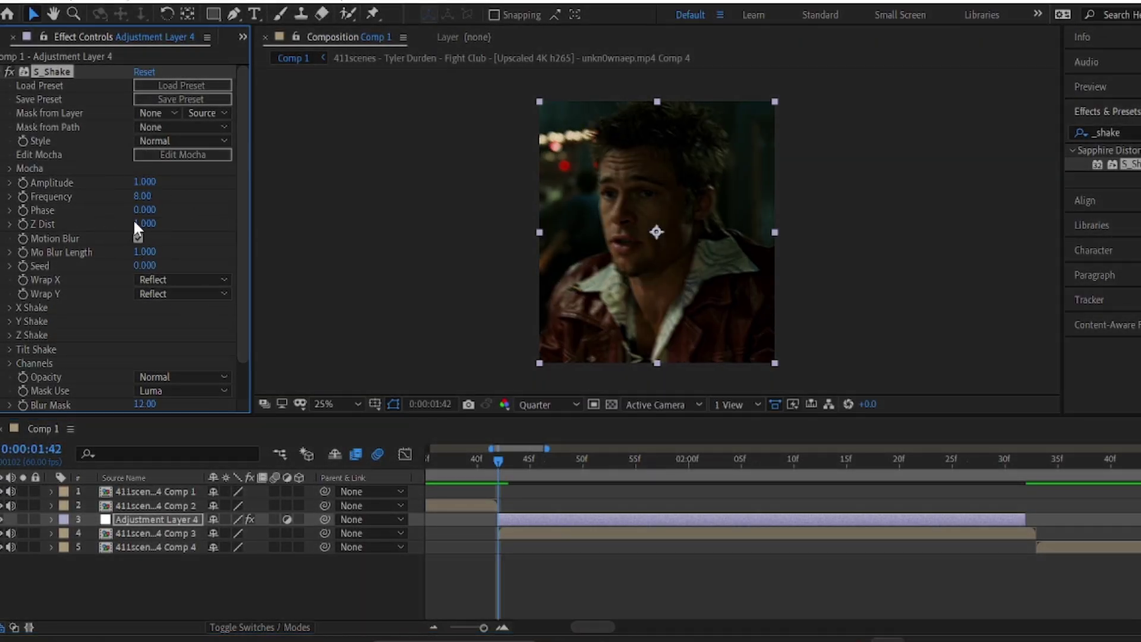
pyautogui.click(24, 182)
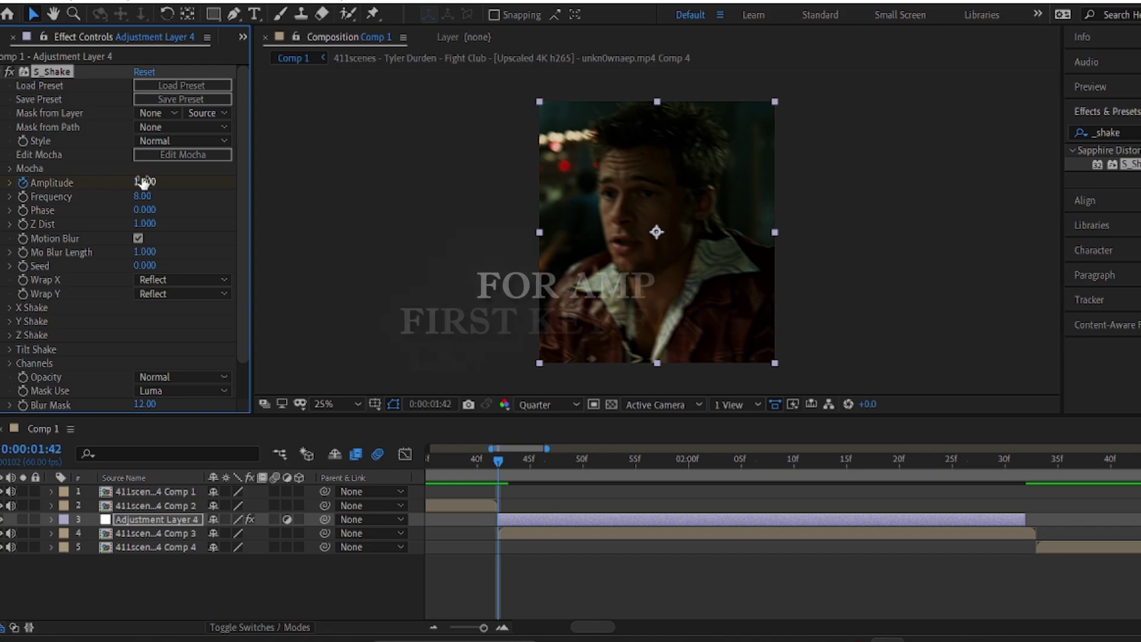
pyautogui.click(145, 183)
pyautogui.write('5')
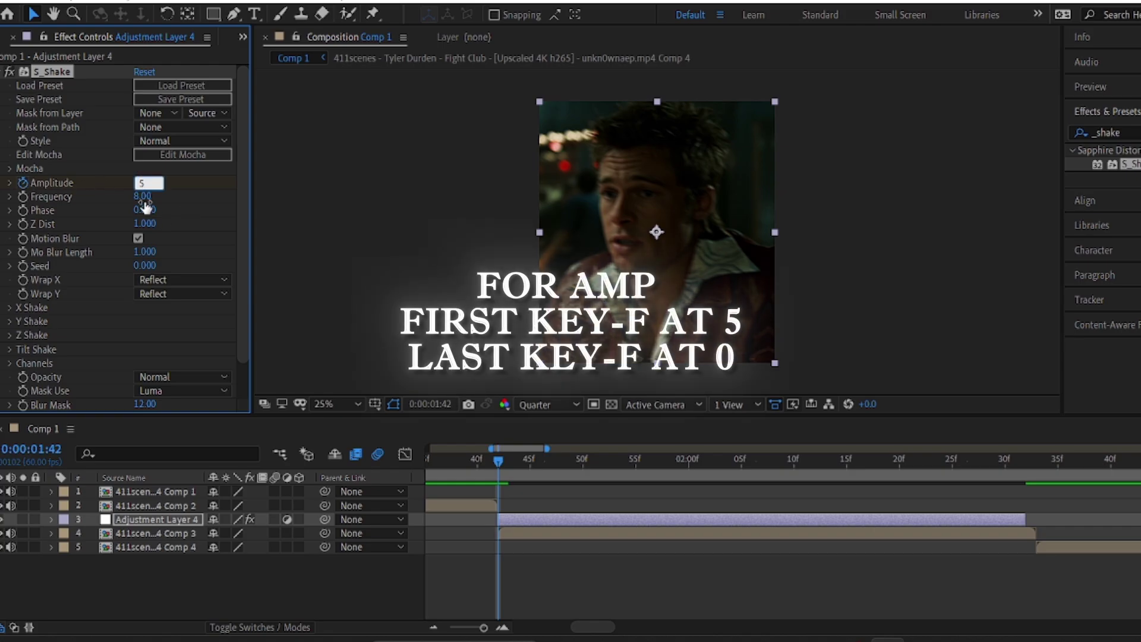
pyautogui.press('Tab')
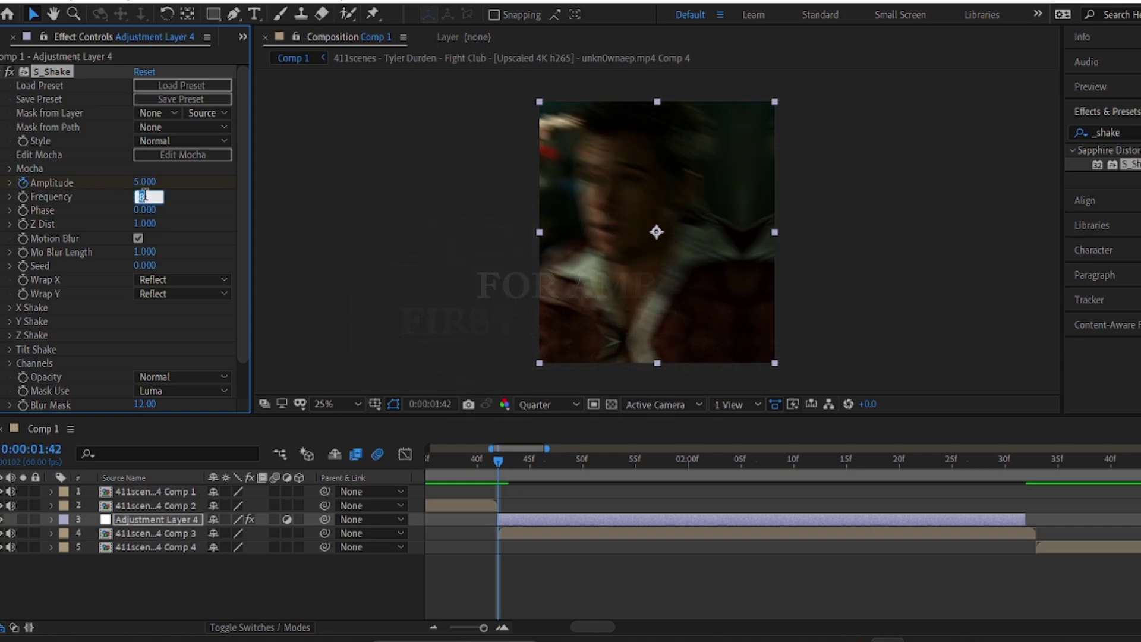
pyautogui.write('18')
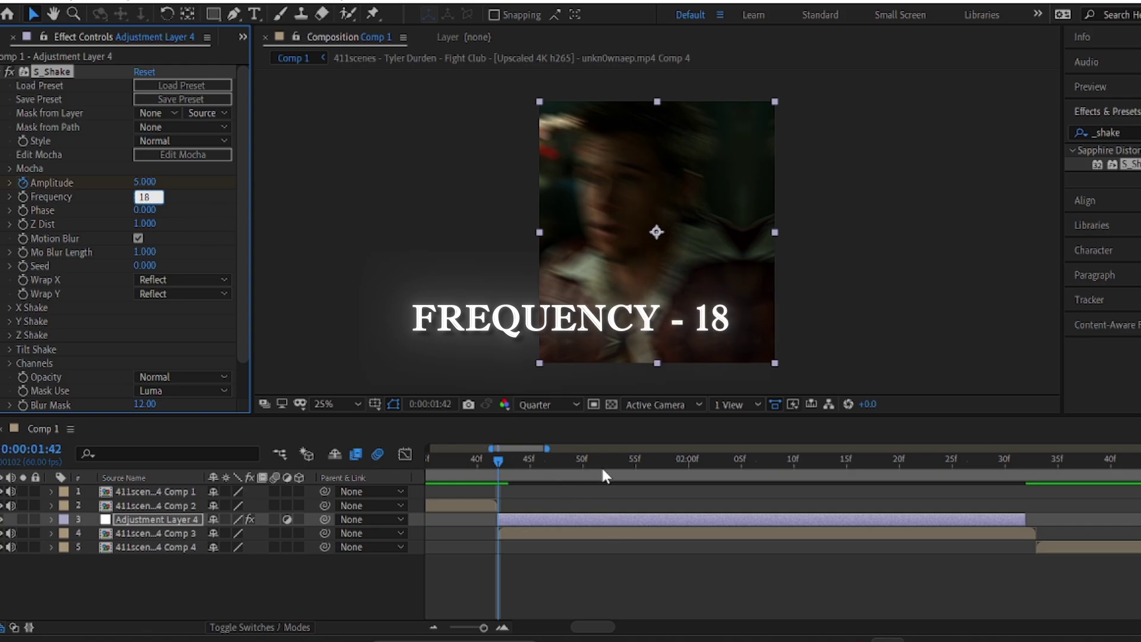
# Step: Later in the clip, keyframe Amplitude to 0 and preview the fading shake
pyautogui.moveTo(602, 475); pyautogui.dragTo(740, 474)
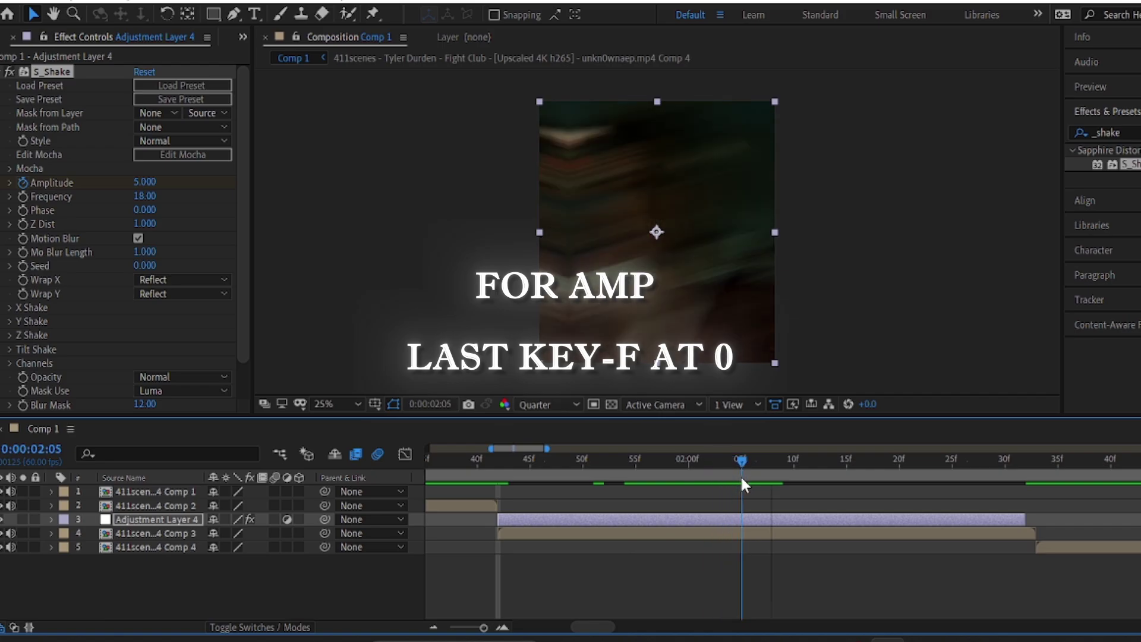
pyautogui.click(146, 182)
pyautogui.write('0')
pyautogui.press('Return')
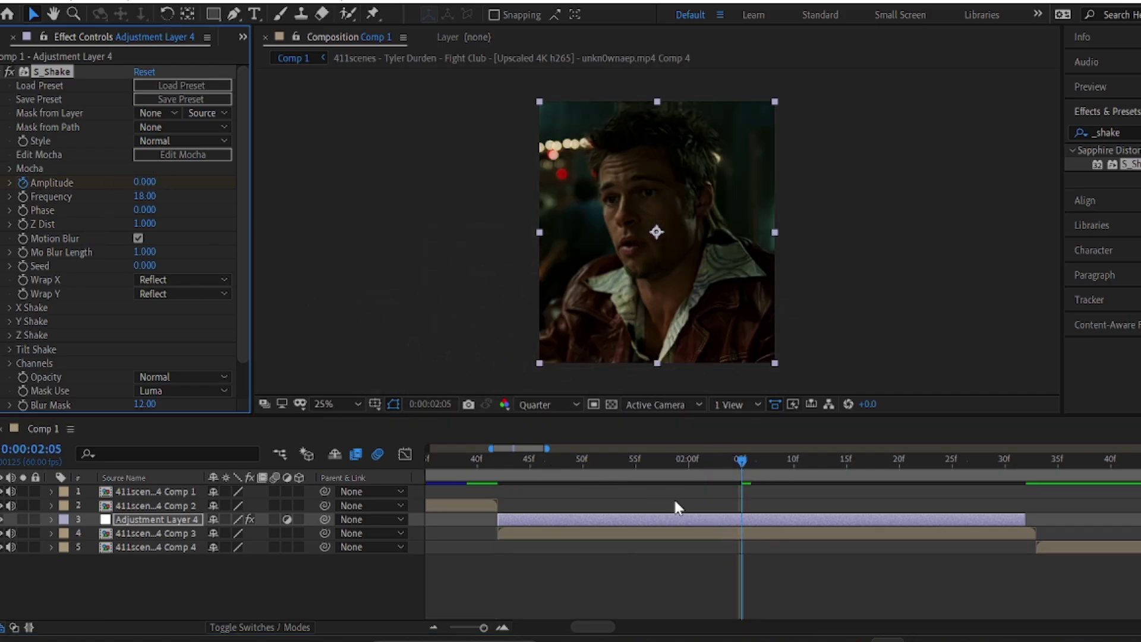
pyautogui.press('u')
pyautogui.press('space')
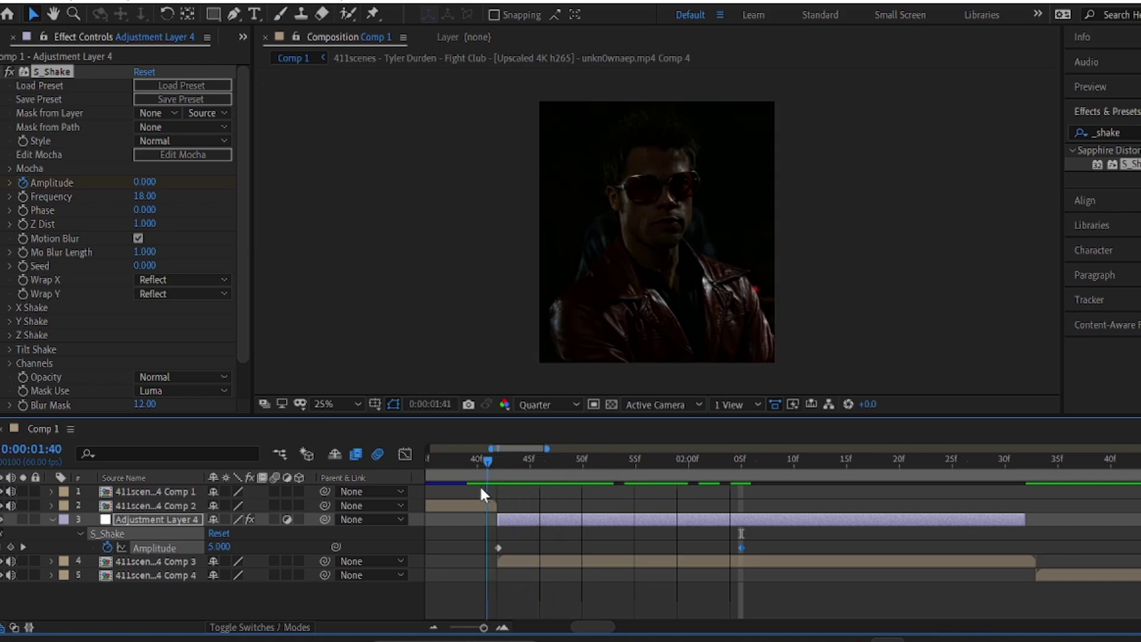
# Step: Apply Easy Ease to both Amplitude keyframes and scrub to check the smoother settle
pyautogui.moveTo(697, 479); pyautogui.dragTo(498, 476)
pyautogui.moveTo(781, 529); pyautogui.dragTo(476, 558)
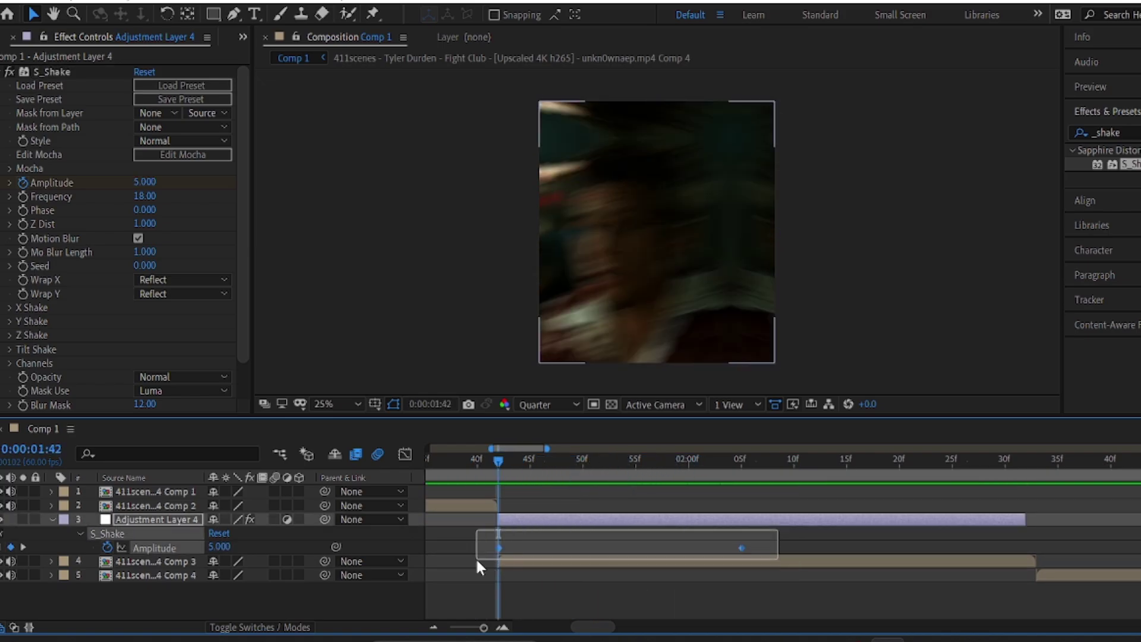
pyautogui.rightClick(499, 548)
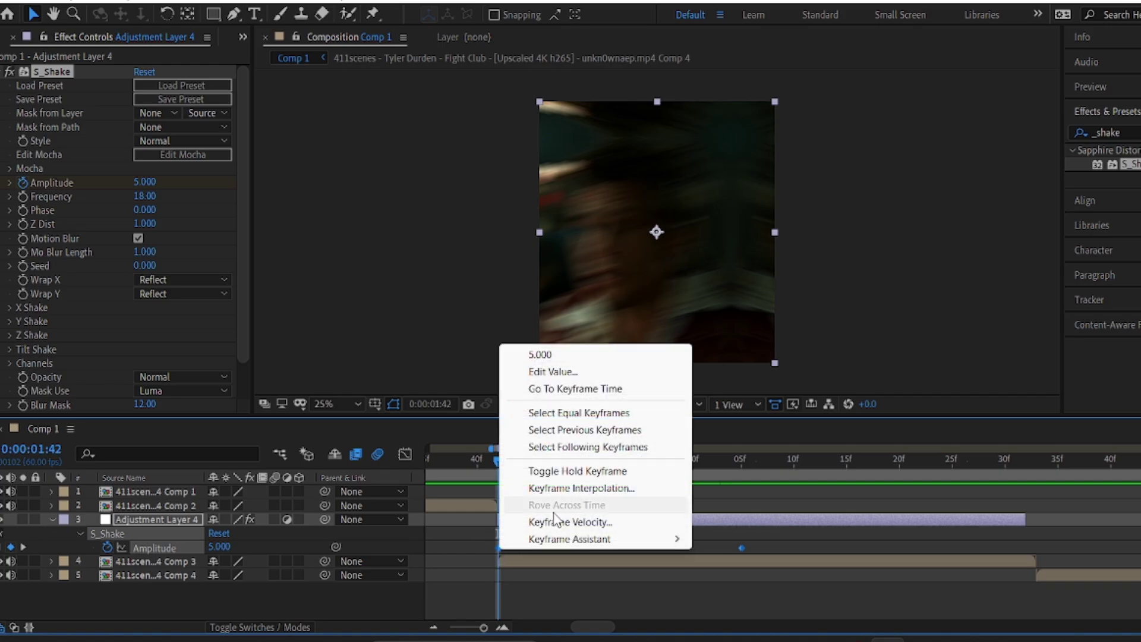
pyautogui.moveTo(645, 539)
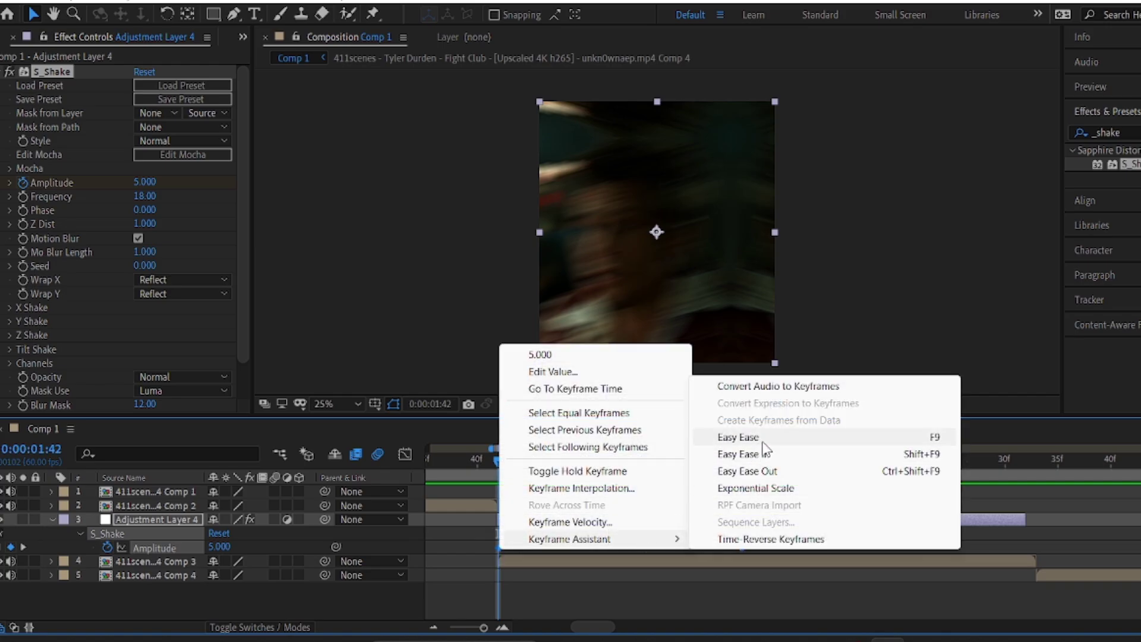
pyautogui.click(737, 438)
pyautogui.moveTo(701, 460)
pyautogui.mouseDown()
pyautogui.moveTo(669, 469)
pyautogui.moveTo(481, 459)
pyautogui.moveTo(678, 474)
pyautogui.moveTo(732, 466)
pyautogui.moveTo(711, 469)
pyautogui.mouseUp()
pyautogui.press('u')
pyautogui.press('i')
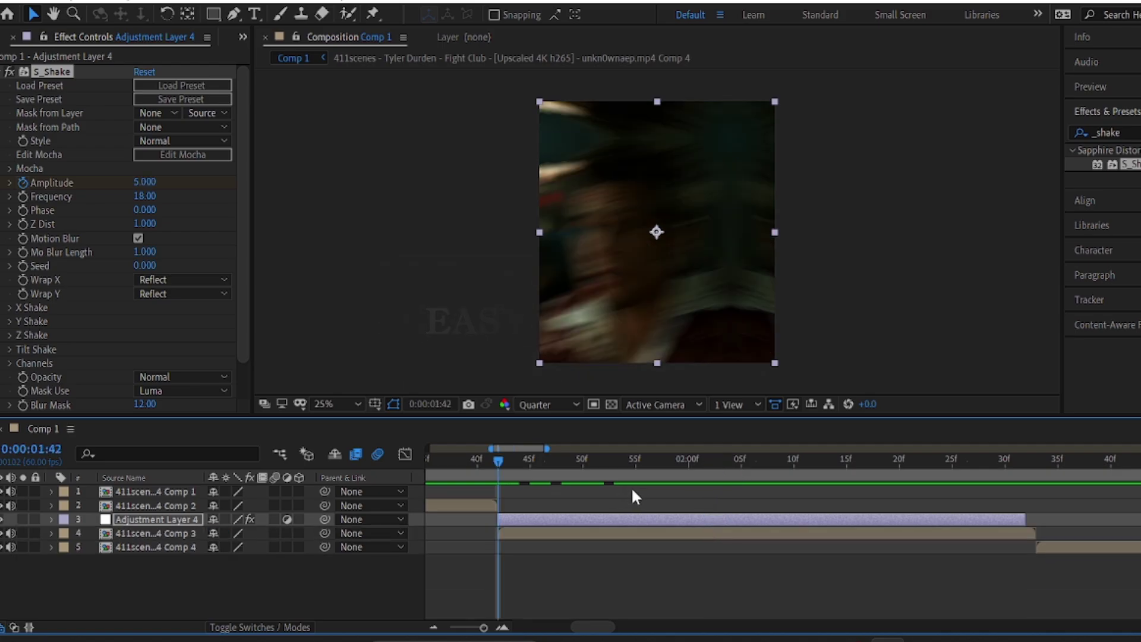
pyautogui.click(3, 72)
# Step: Add a second S_Shake with Amplitude 0.06 and Frequency 2.5, then preview
pyautogui.moveTo(1136, 166); pyautogui.dragTo(869, 518)
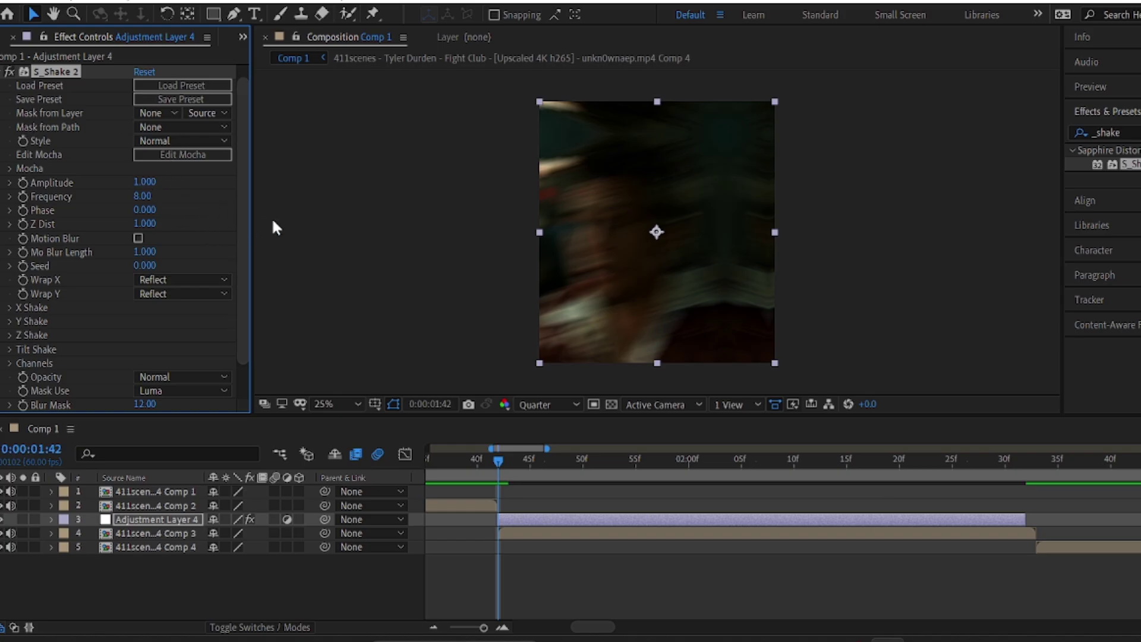
pyautogui.press('BackSpace')
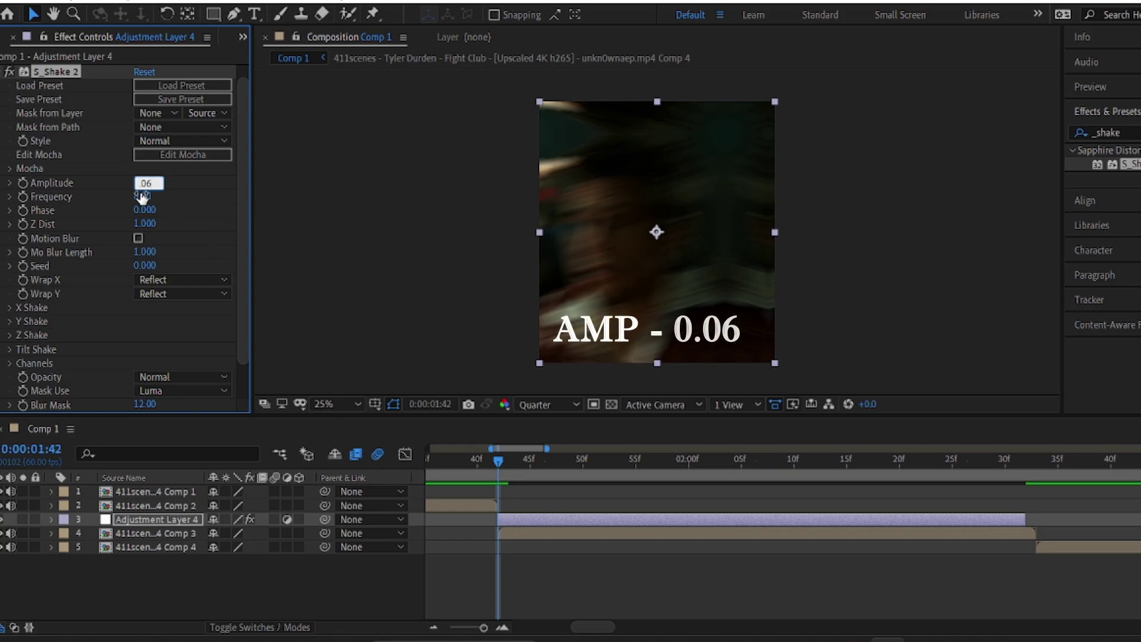
pyautogui.press('Tab')
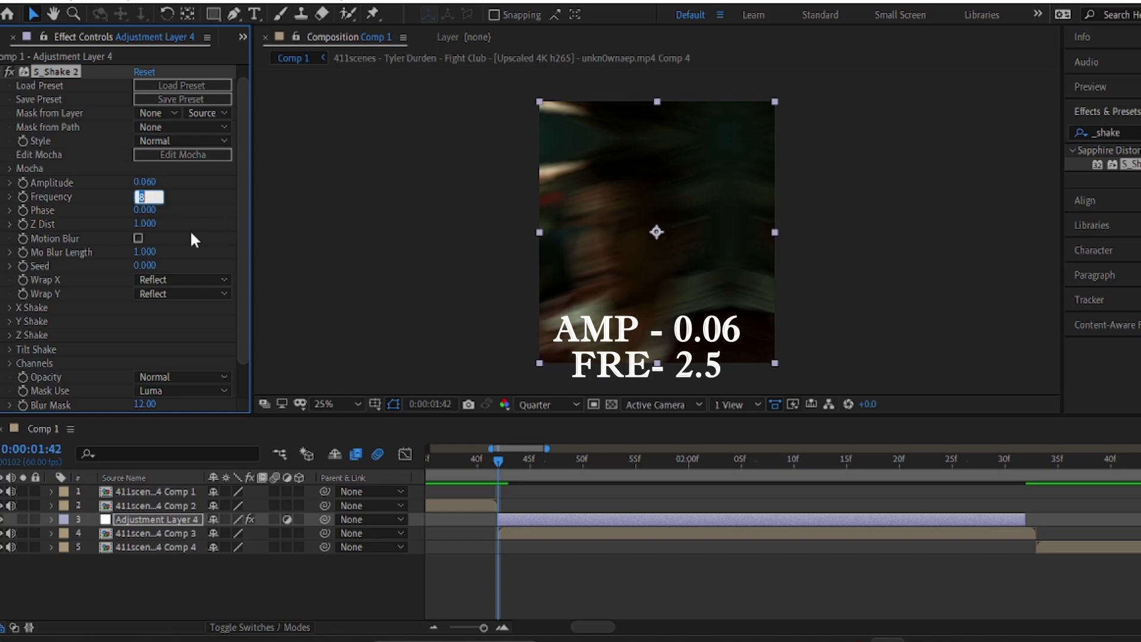
pyautogui.write('2.5')
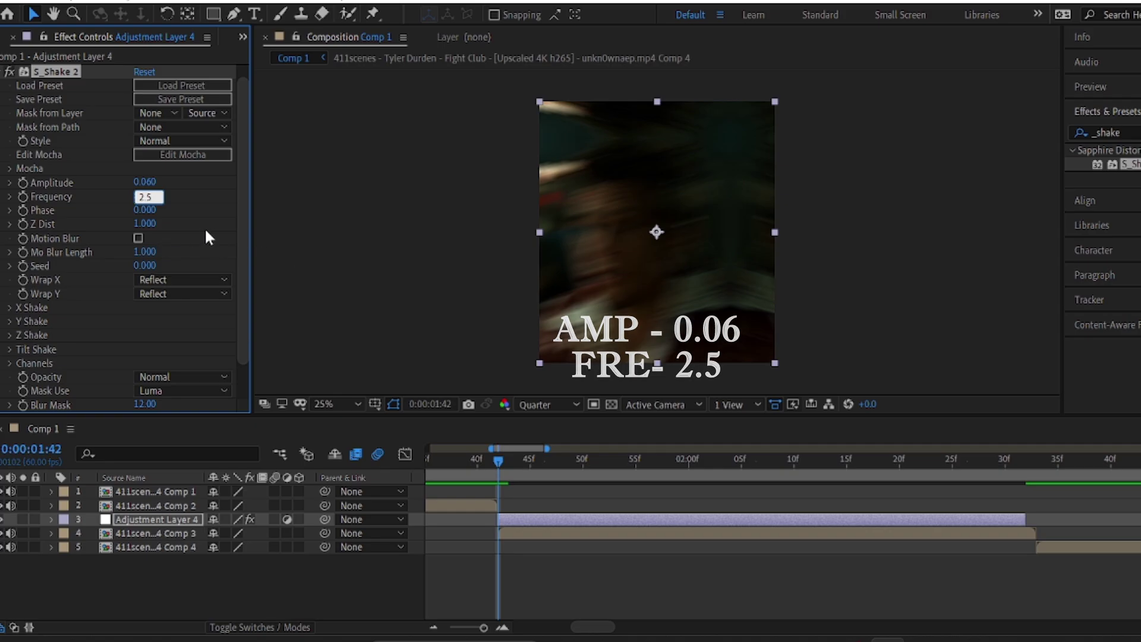
pyautogui.click(2, 72)
pyautogui.click(125, 172)
pyautogui.moveTo(517, 459); pyautogui.dragTo(468, 458)
pyautogui.press('space')
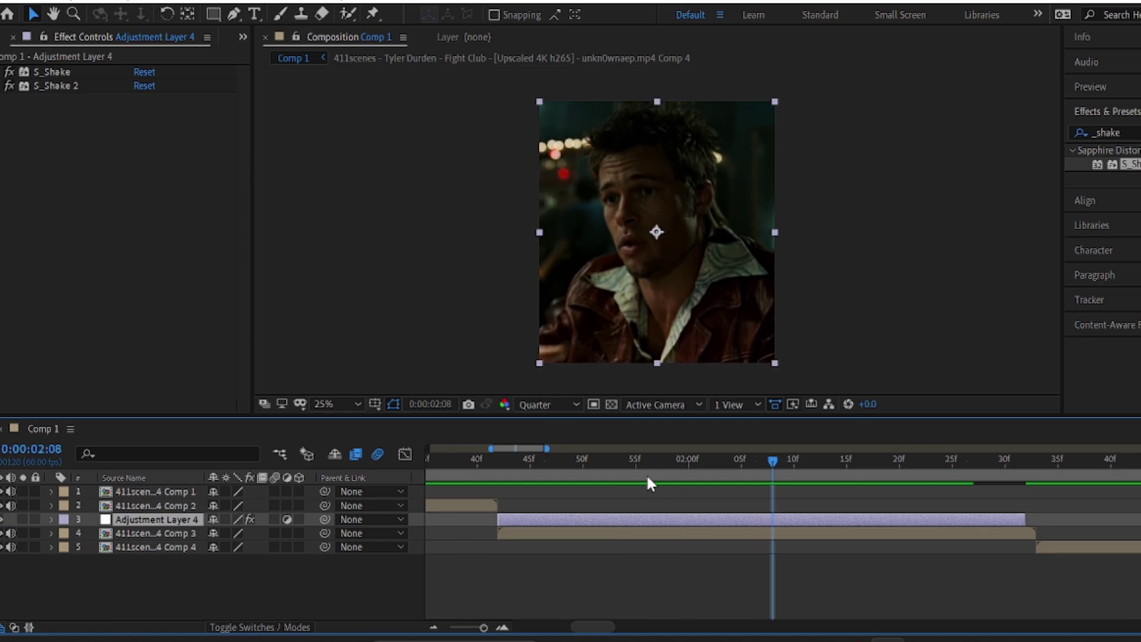
# Step: Move the last Amplitude keyframe earlier, to about 2:00
pyautogui.click(489, 462)
pyautogui.press('space')
pyautogui.press('space')
pyautogui.click(563, 464)
pyautogui.press('u')
pyautogui.moveTo(793, 529); pyautogui.dragTo(465, 545)
pyautogui.moveTo(740, 548); pyautogui.dragTo(688, 552)
pyautogui.press('u')
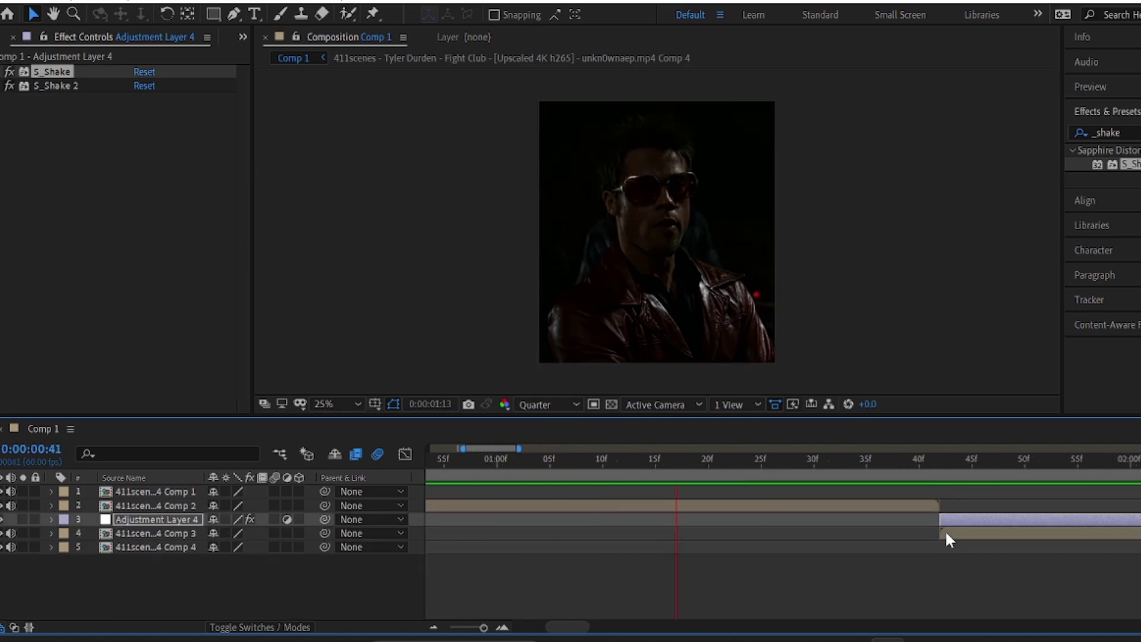
# Step: Refine the last Amplitude keyframe to about 1:55 and preview the shortened shake
pyautogui.press('space')
pyautogui.press('i')
pyautogui.press('u')
pyautogui.moveTo(637, 548)
pyautogui.mouseDown()
pyautogui.moveTo(585, 553)
pyautogui.moveTo(657, 552)
pyautogui.mouseUp()
pyautogui.press('space')
pyautogui.press('space')
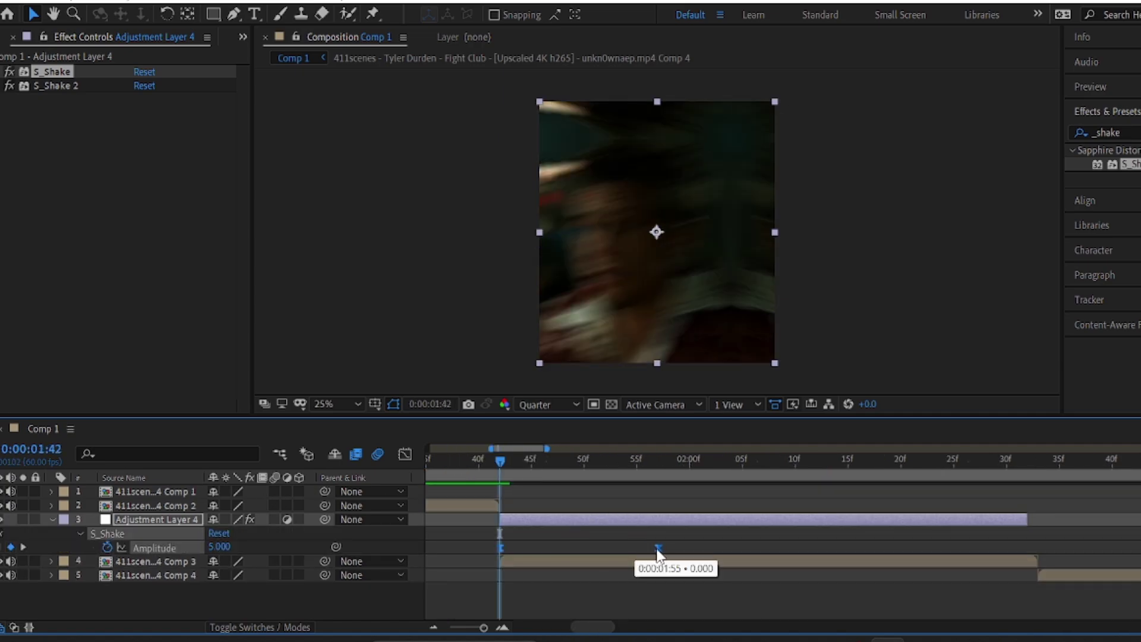
pyautogui.moveTo(658, 552); pyautogui.dragTo(657, 551)
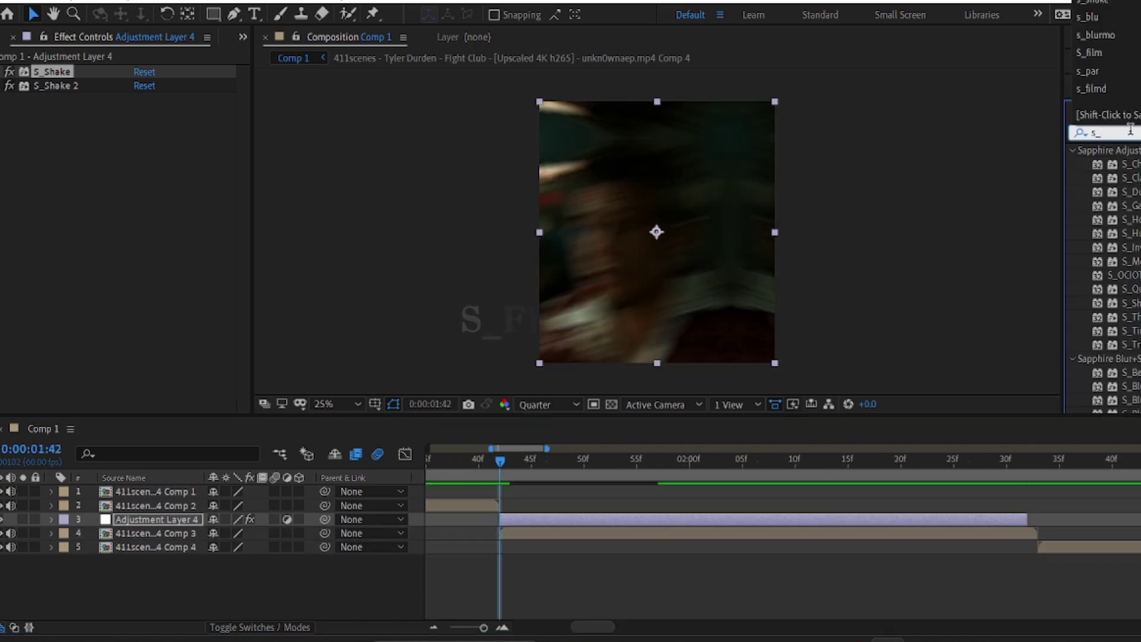
# Step: Apply S_Flicker to Adjustment Layer 4 with Rand Freq 12 and preview it
pyautogui.write('flicker')
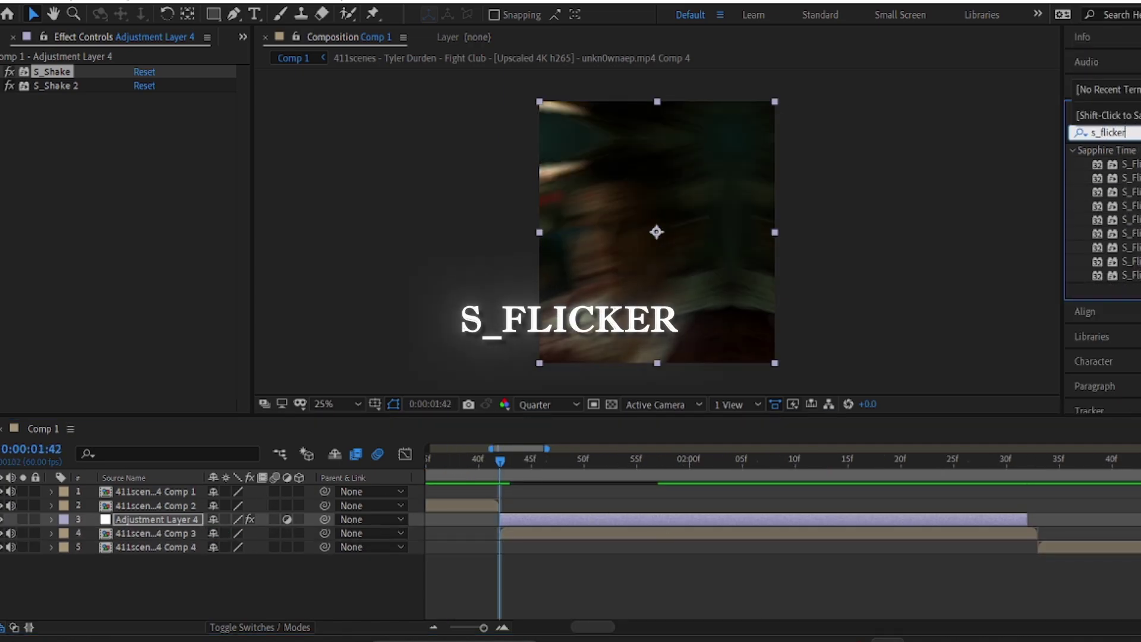
pyautogui.moveTo(1128, 164); pyautogui.dragTo(815, 521)
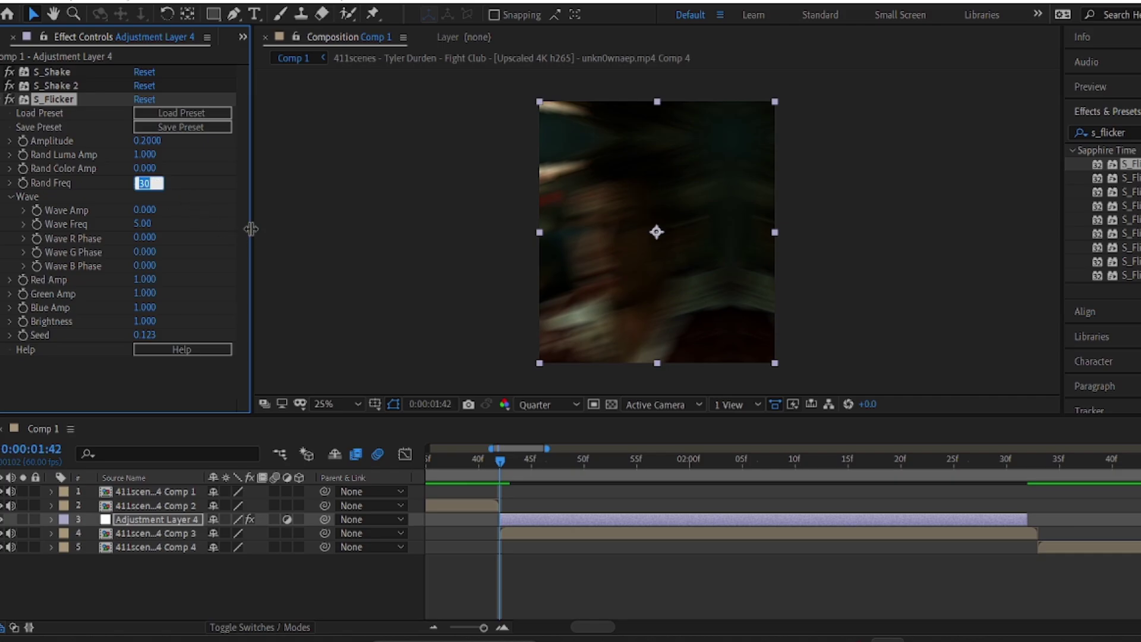
pyautogui.press('Return')
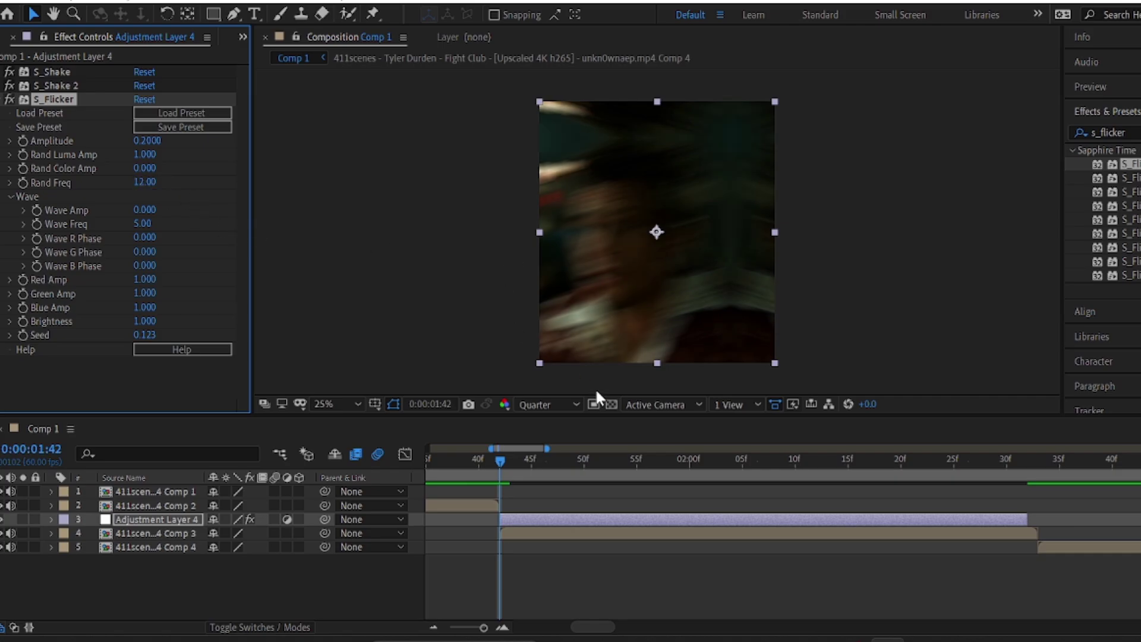
pyautogui.moveTo(540, 458); pyautogui.dragTo(864, 491)
pyautogui.press('space')
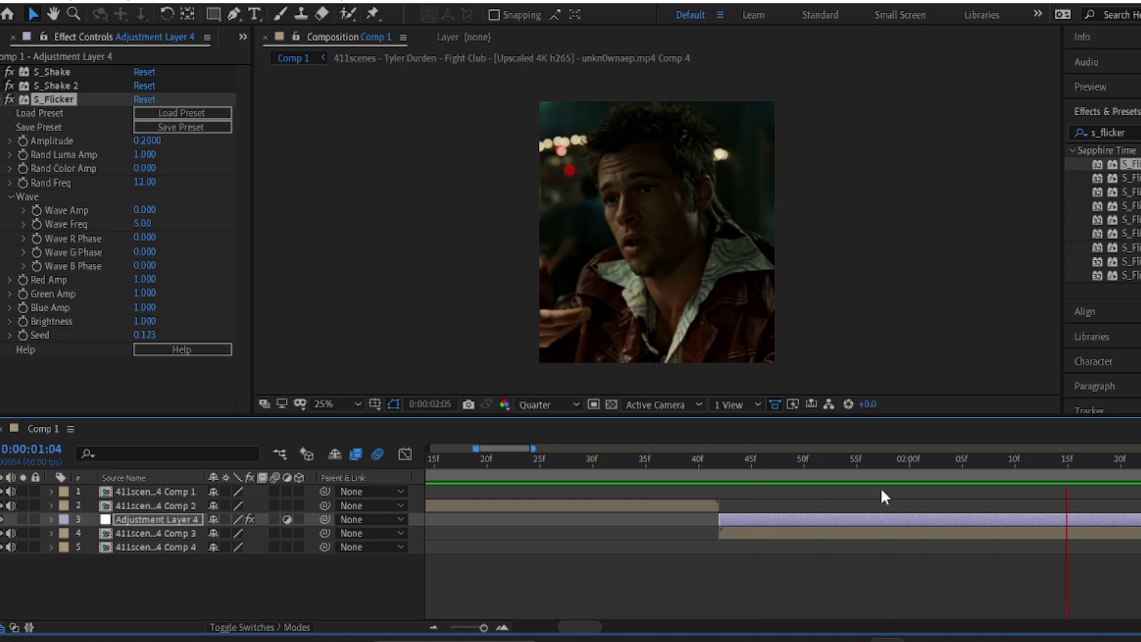
# Step: Turn on motion blur for Adjustment Layer 4
pyautogui.click(2, 99)
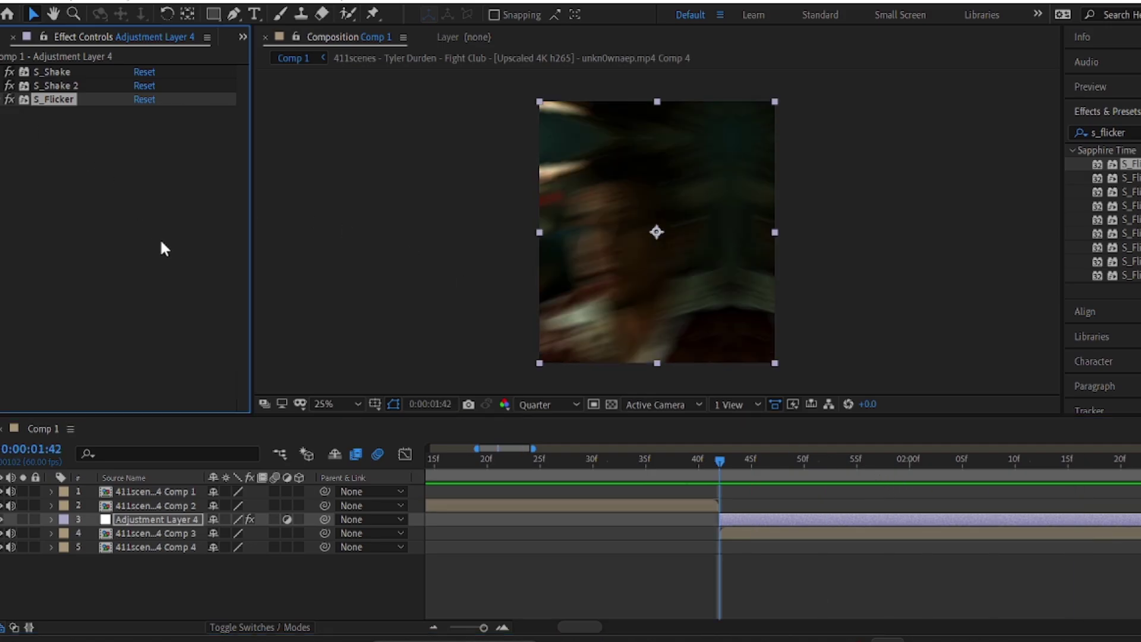
pyautogui.click(523, 519)
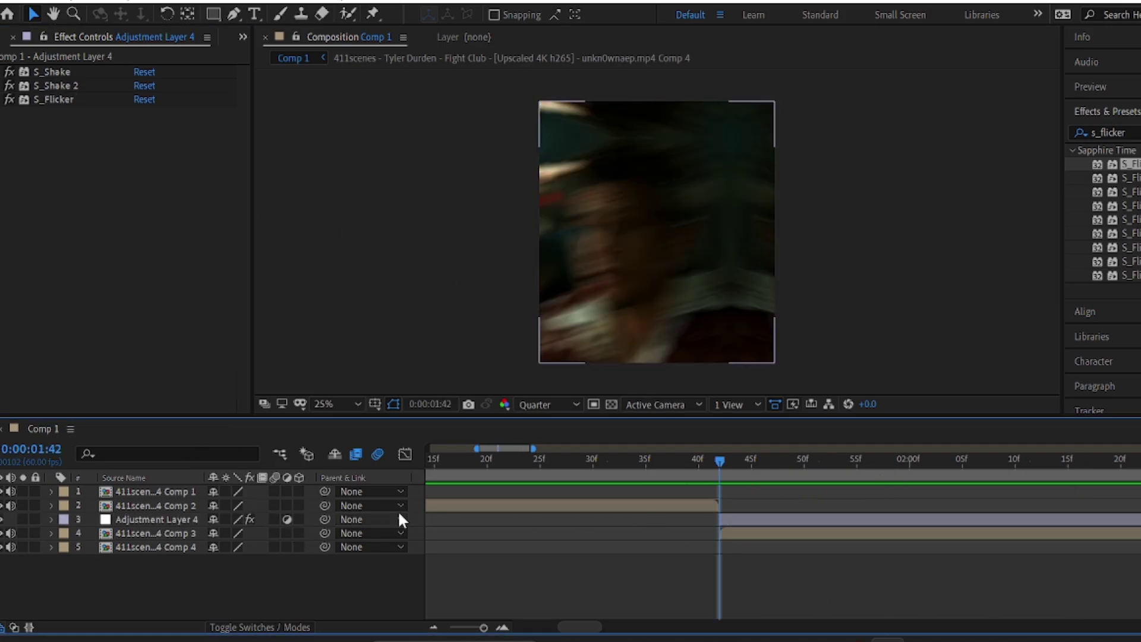
pyautogui.click(273, 521)
# Step: Preview the whole edit, select the first clip at 0:00, and find S_BlurMoCurves
pyautogui.click(435, 626)
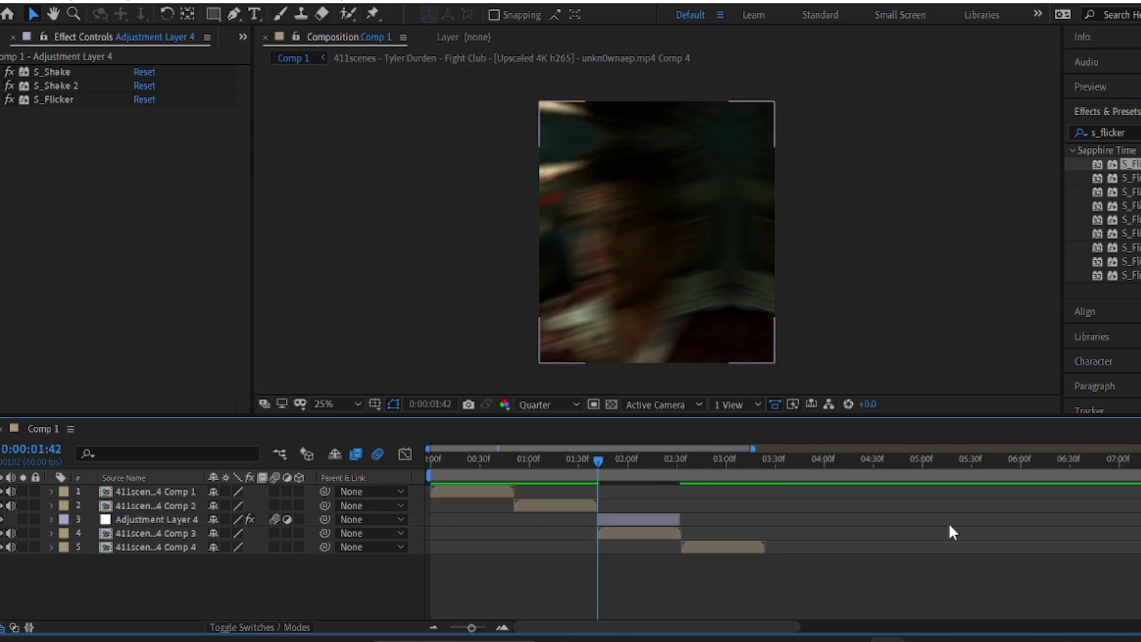
pyautogui.press('space')
pyautogui.click(459, 491)
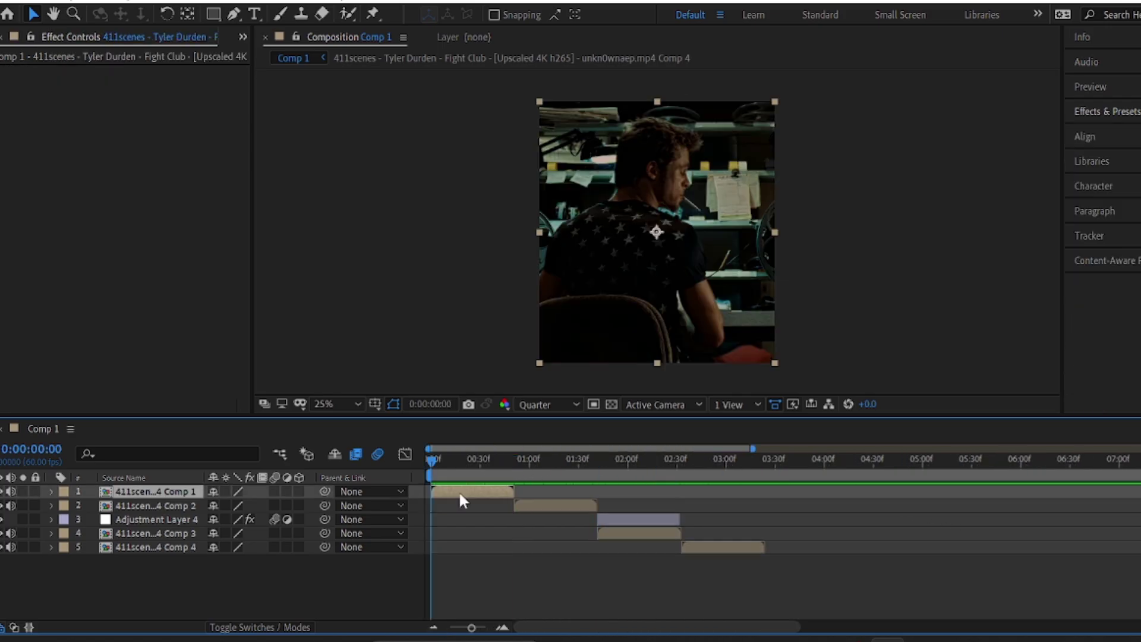
pyautogui.click(1118, 132)
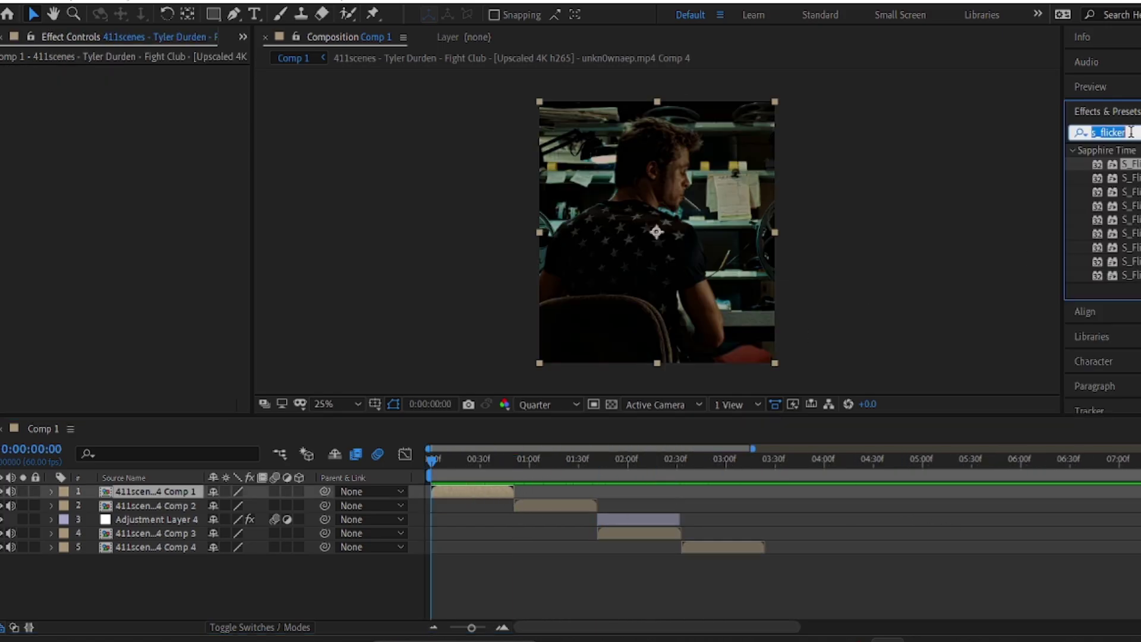
pyautogui.write('s-blurmo')
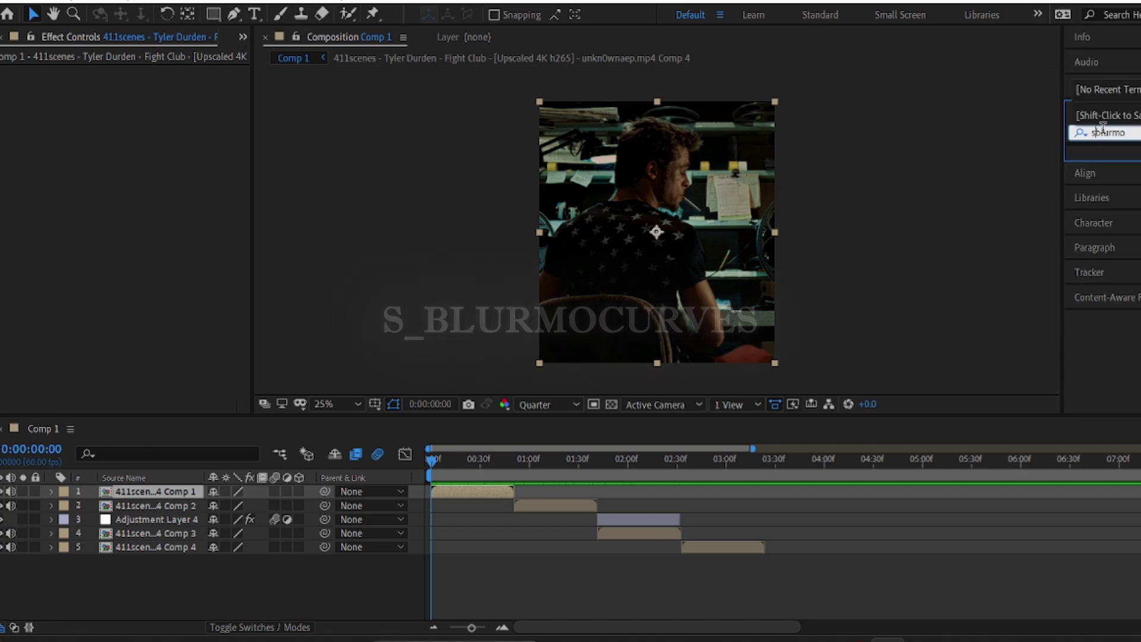
pyautogui.write('_')
pyautogui.click(1132, 164)
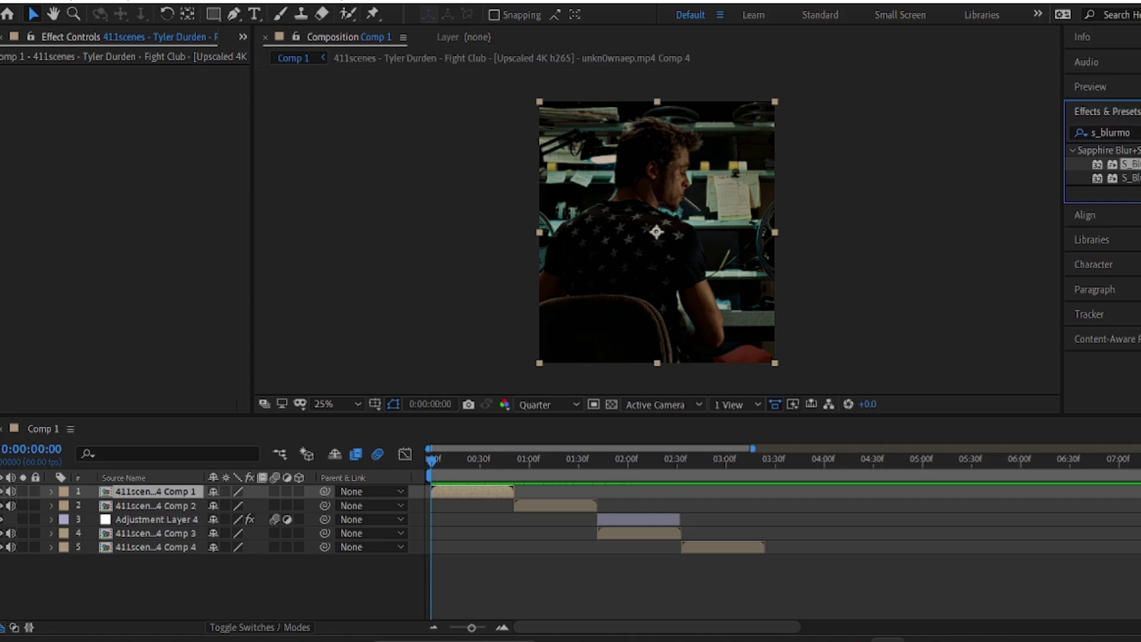
# Step: Apply S_BlurMoCurves to the first clip and set a Z Dist keyframe at frame 0
pyautogui.moveTo(573, 440); pyautogui.dragTo(492, 489)
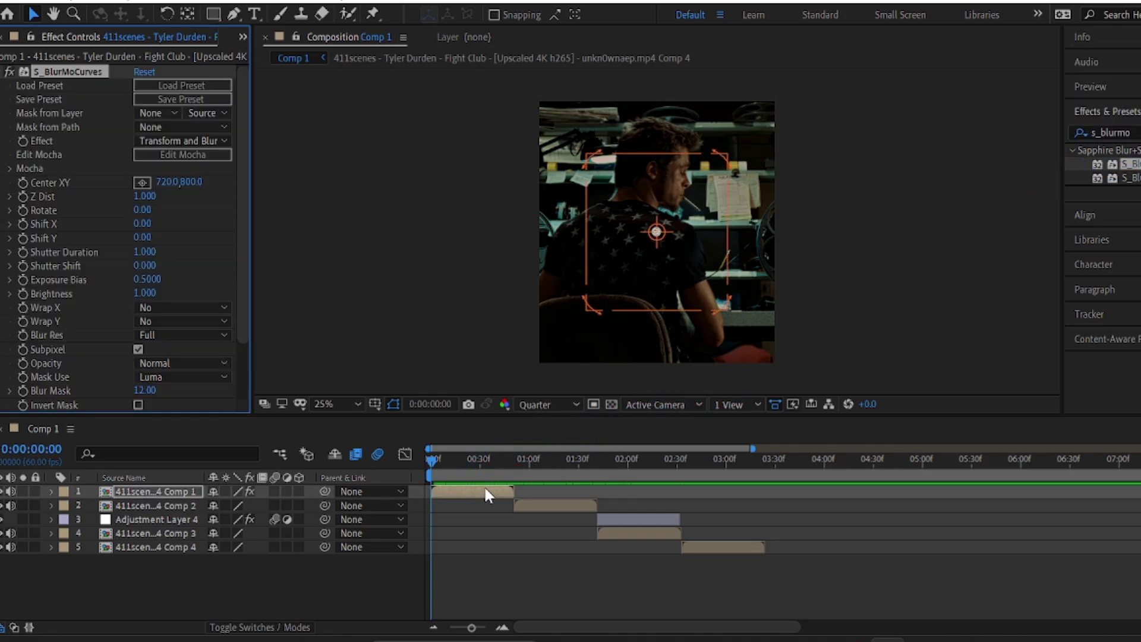
pyautogui.click(502, 627)
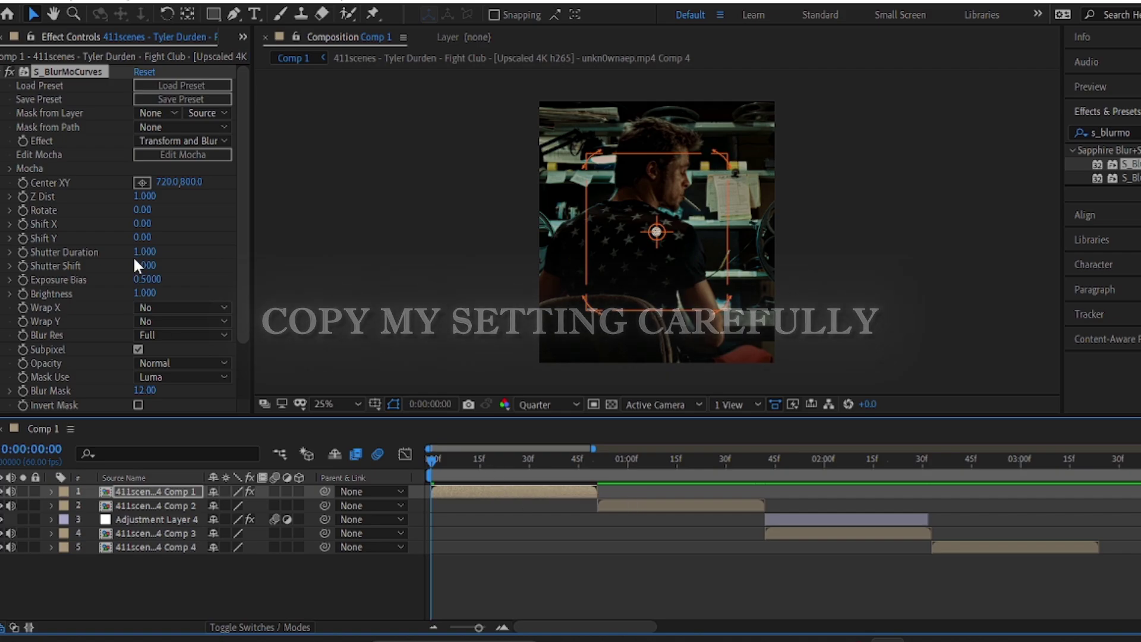
pyautogui.click(23, 196)
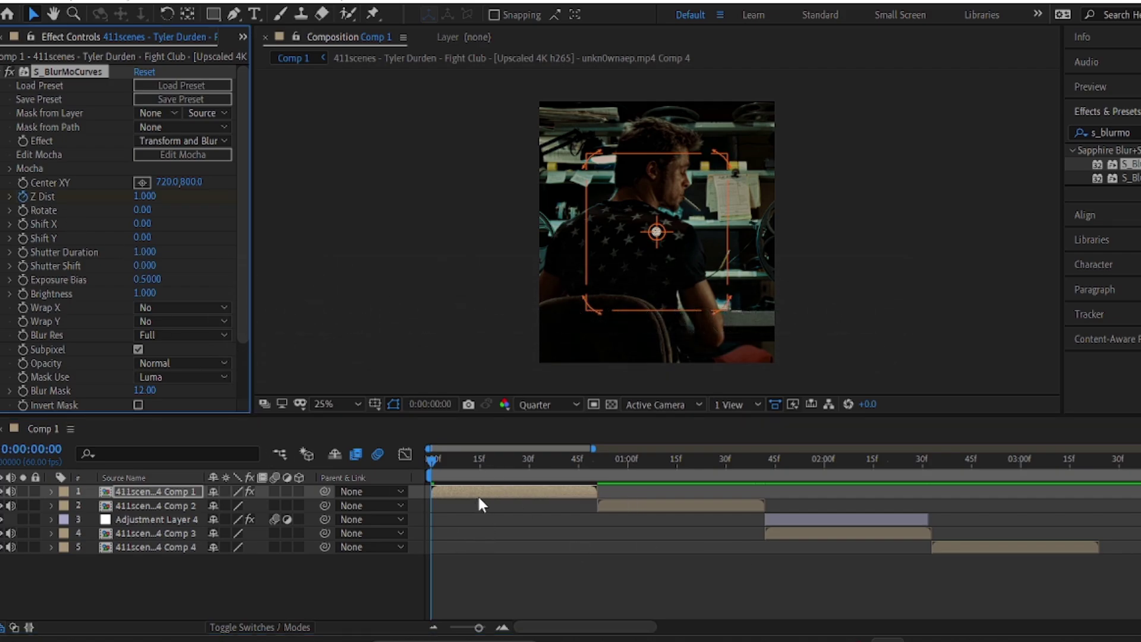
# Step: Keyframe Z Dist to 0.7 at frame 51, the first clip's last frame
pyautogui.click(593, 475)
pyautogui.click(502, 627)
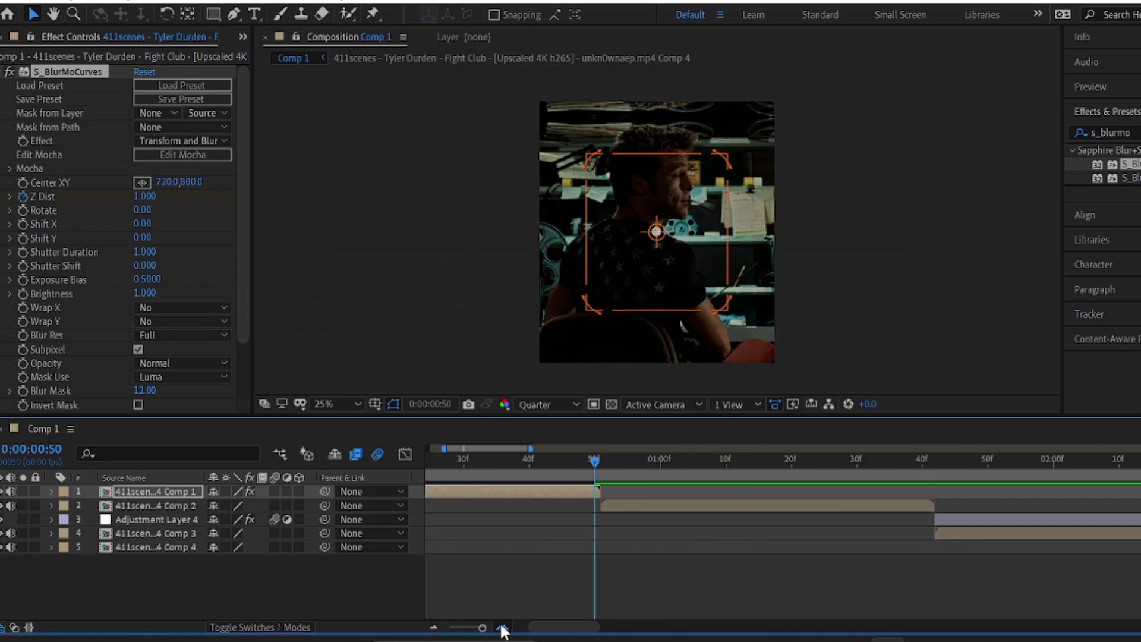
pyautogui.click(502, 628)
pyautogui.click(583, 470)
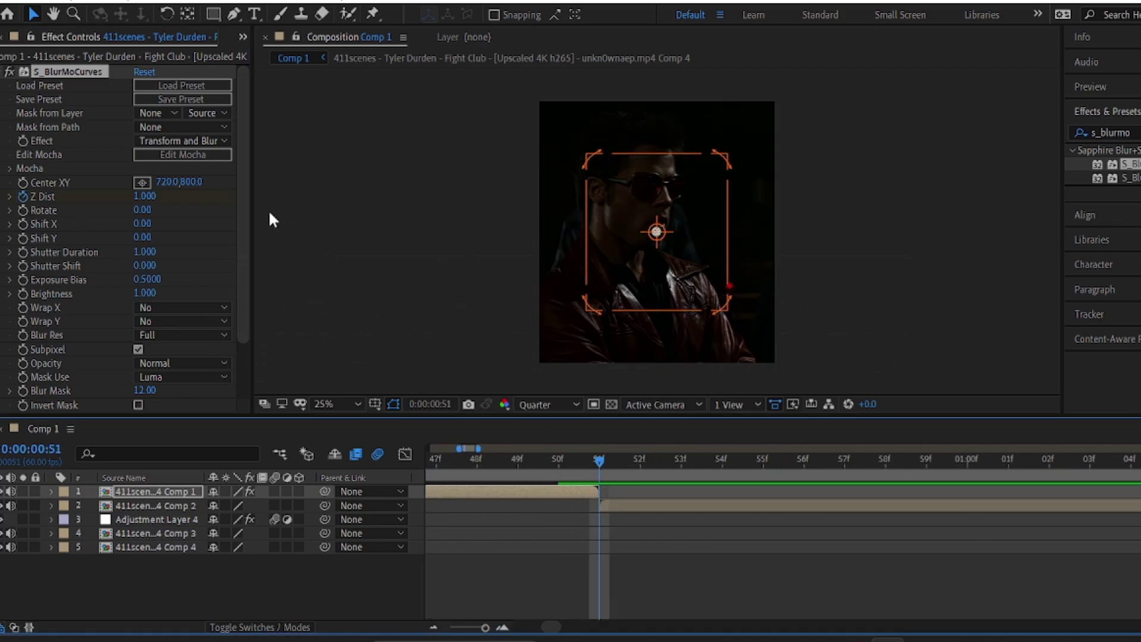
pyautogui.click(145, 197)
pyautogui.write('.7')
pyautogui.press('Return')
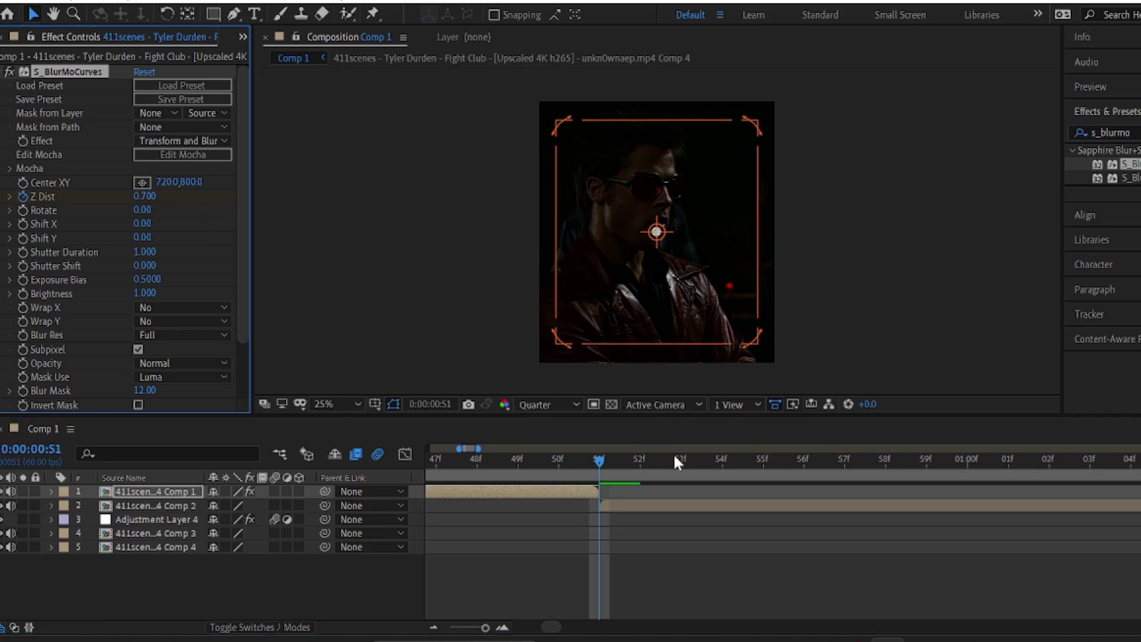
pyautogui.click(434, 628)
pyautogui.click(435, 627)
pyautogui.click(435, 627)
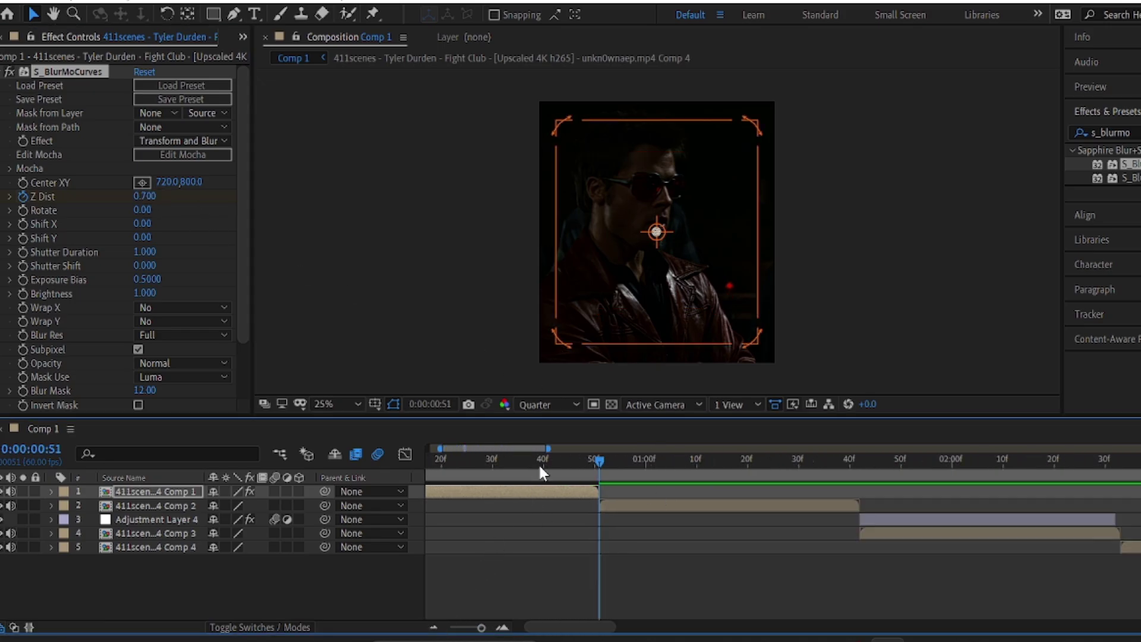
pyautogui.press('u')
pyautogui.press('Home')
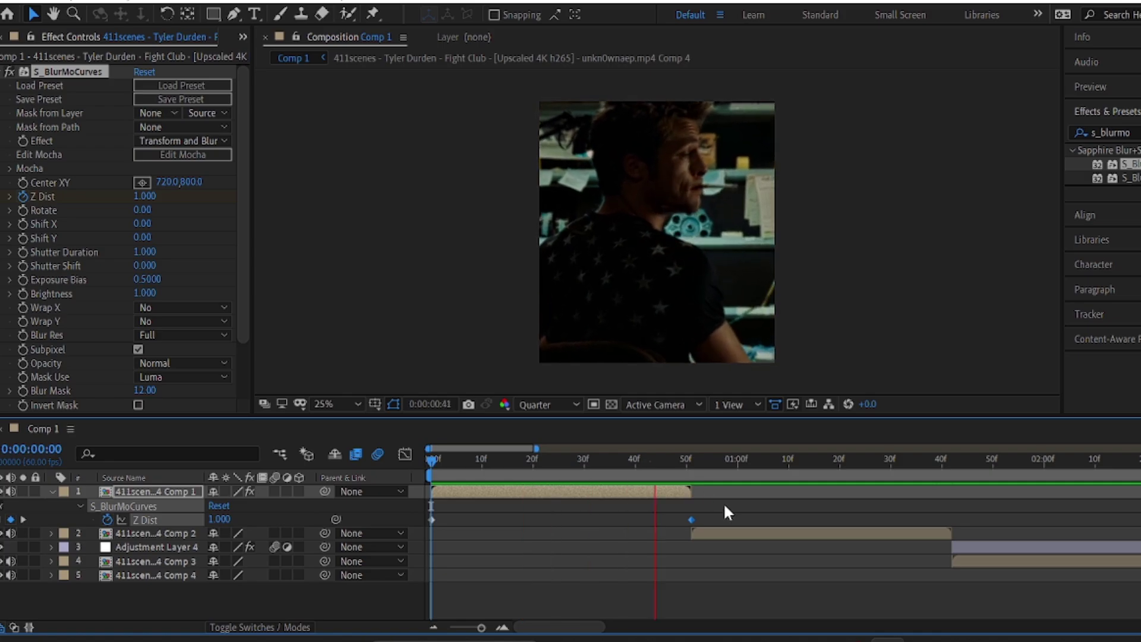
# Step: Apply Easy Ease to both Z Dist keyframes on the first clip
pyautogui.press('space')
pyautogui.moveTo(739, 507); pyautogui.dragTo(414, 538)
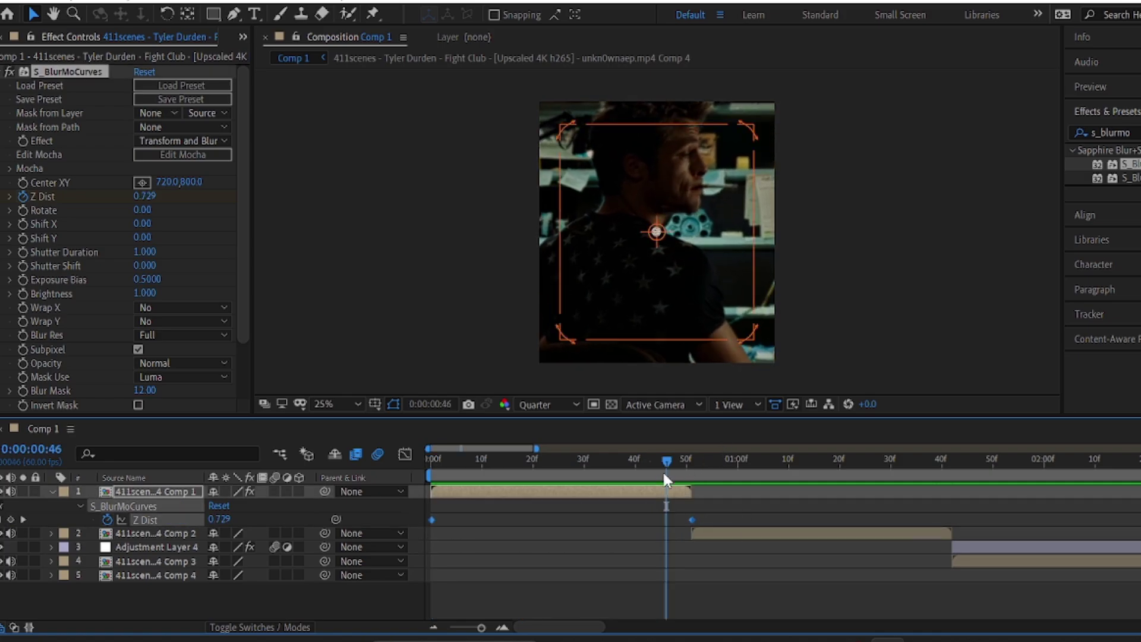
pyautogui.rightClick(693, 519)
pyautogui.moveTo(797, 506)
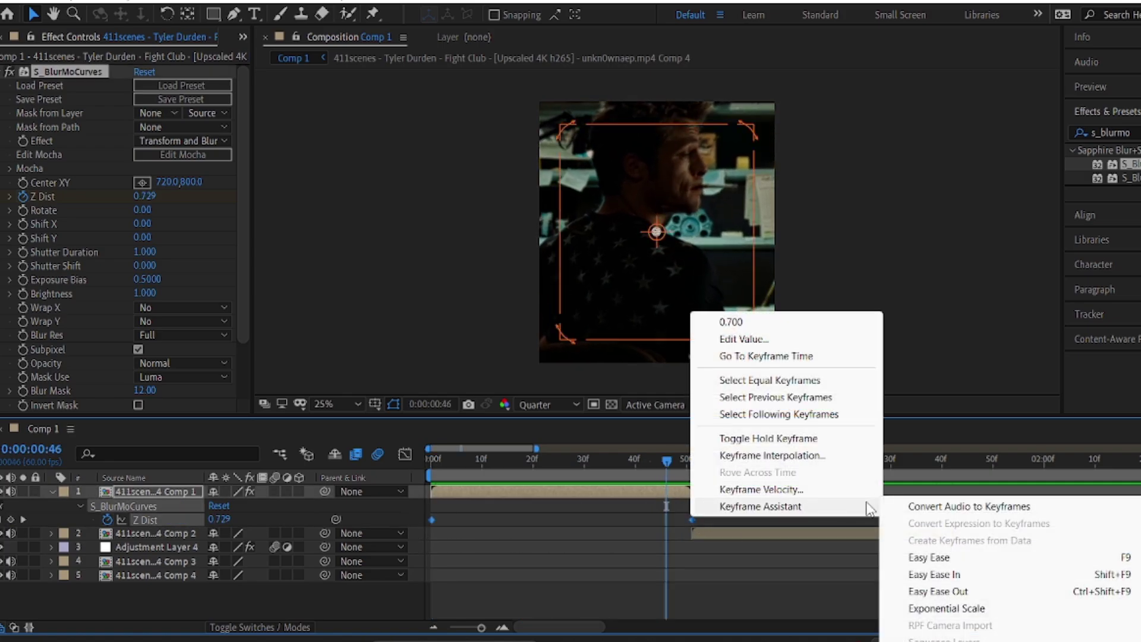
pyautogui.click(951, 554)
# Step: Preview the eased blur from the start and view its speed curve in the Graph Editor
pyautogui.press('Home')
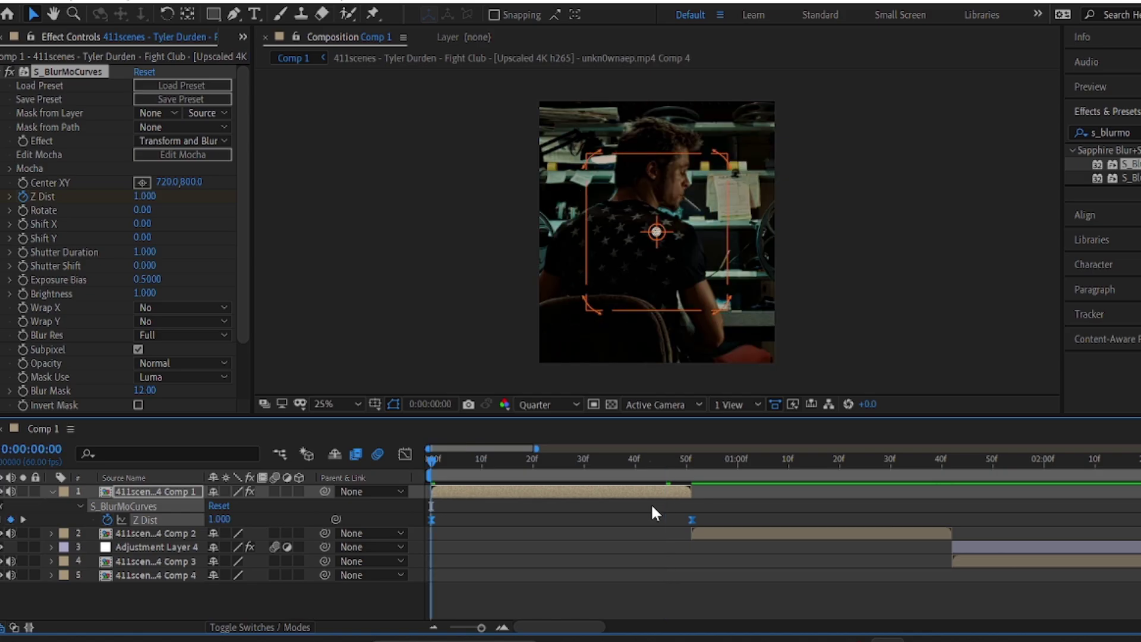
pyautogui.press('space')
pyautogui.press('space')
pyautogui.press('space')
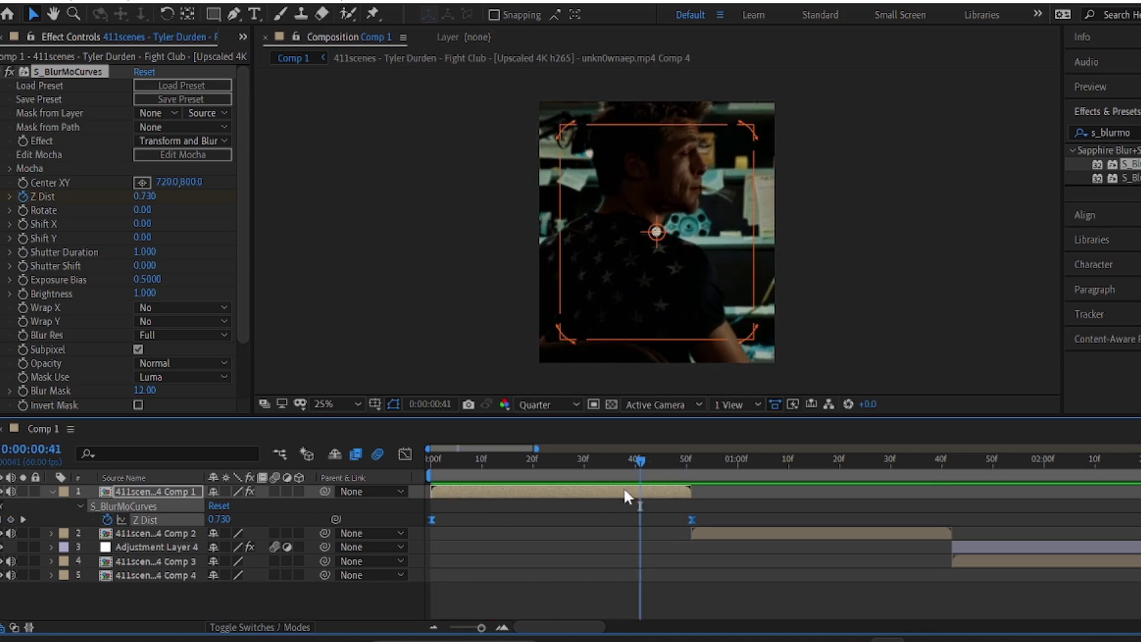
pyautogui.press('space')
pyautogui.click(405, 454)
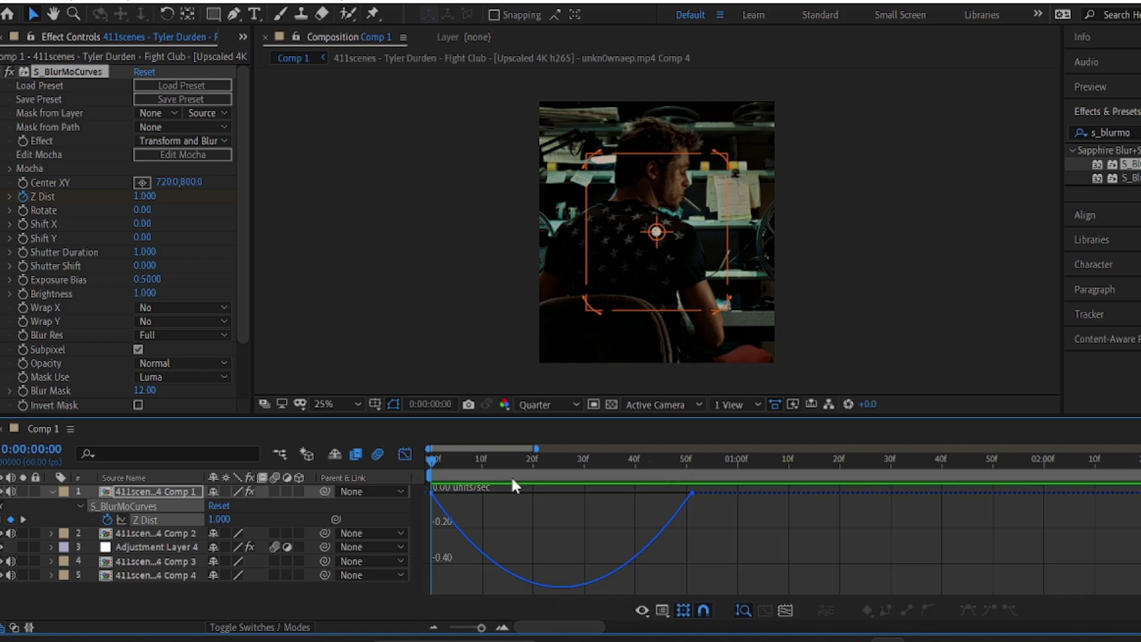
# Step: Switch to the Z Dist value graph and reshape both keyframes' bezier handles: sharp early drop, steeper fall to 0.700
pyautogui.rightClick(511, 504)
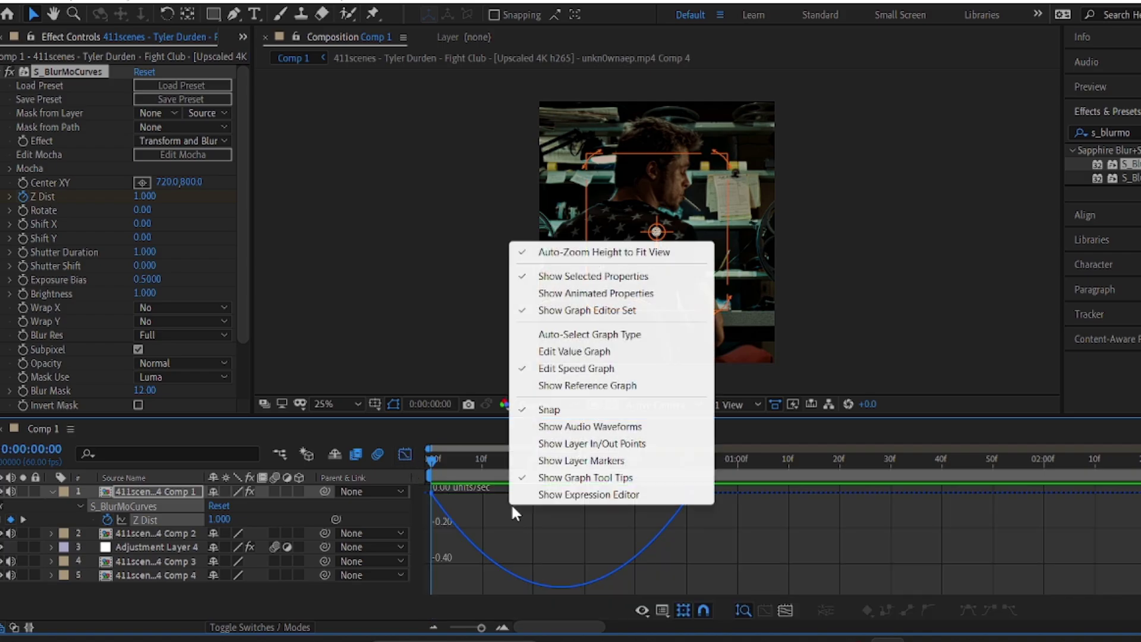
pyautogui.click(606, 352)
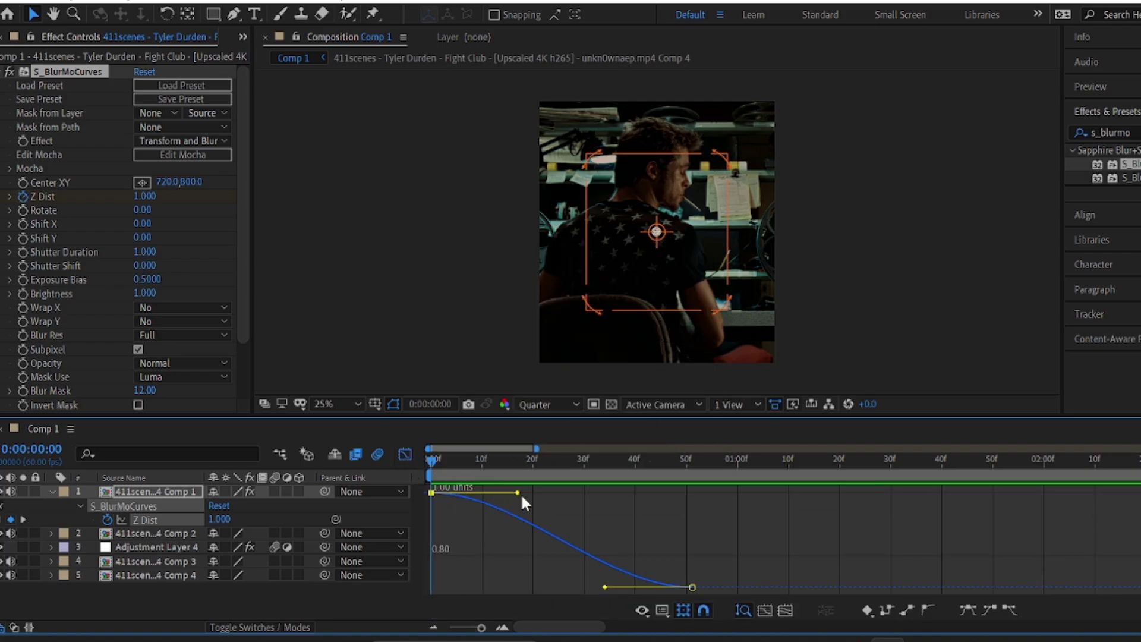
pyautogui.moveTo(518, 500); pyautogui.dragTo(479, 541)
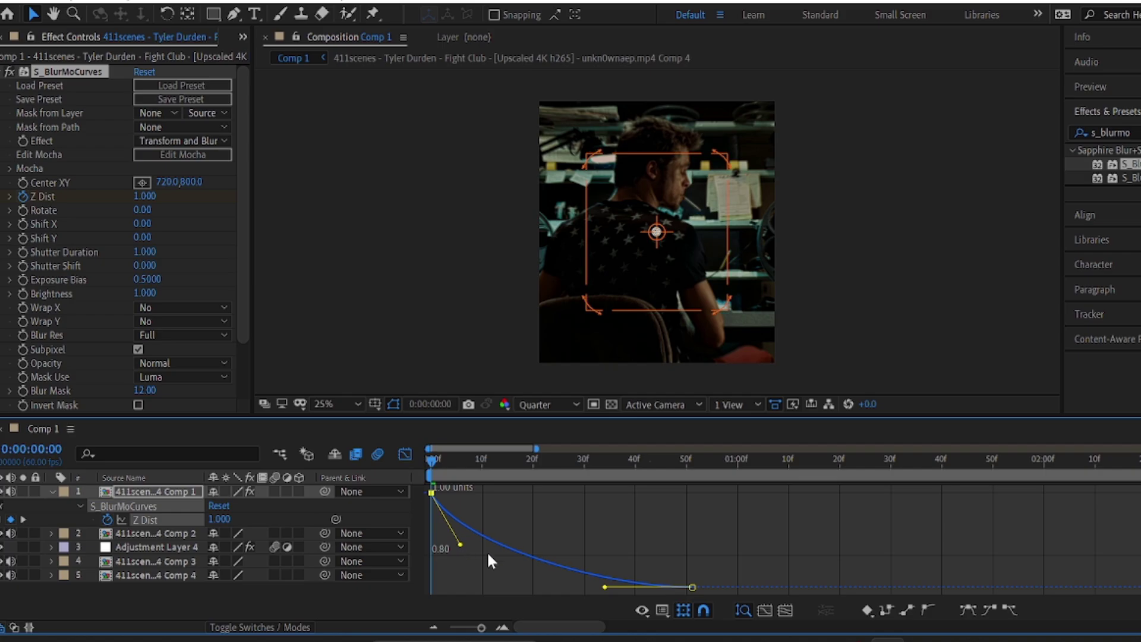
pyautogui.moveTo(605, 587); pyautogui.dragTo(662, 547)
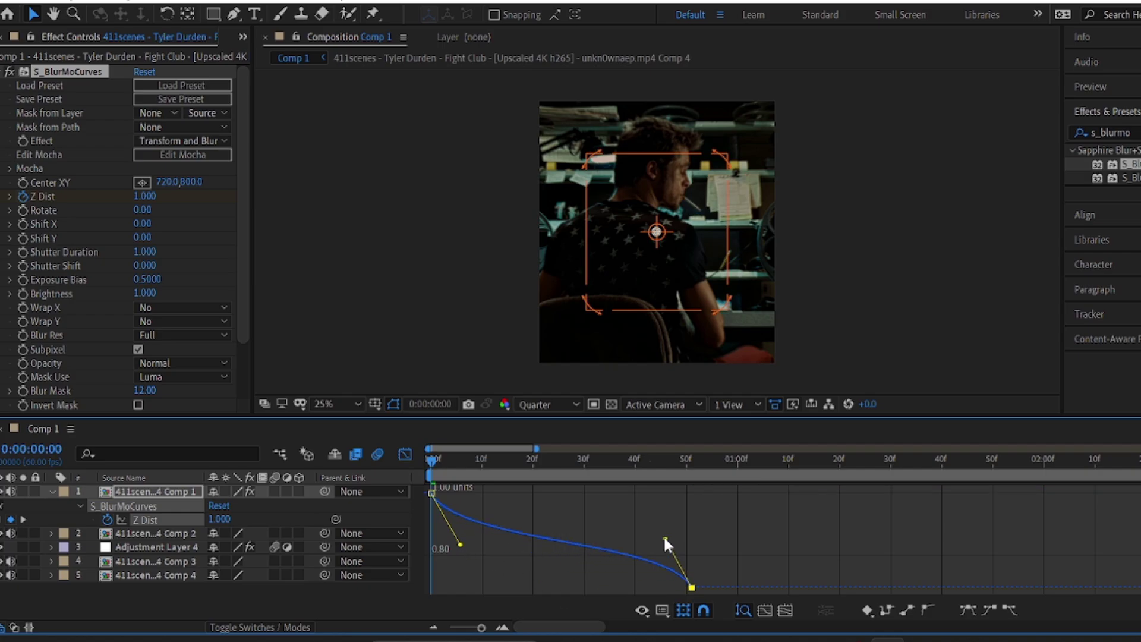
# Step: Preview the reshaped zoom-blur, then collapse S_BlurMoCurves and return to the layer bars view
pyautogui.press('space')
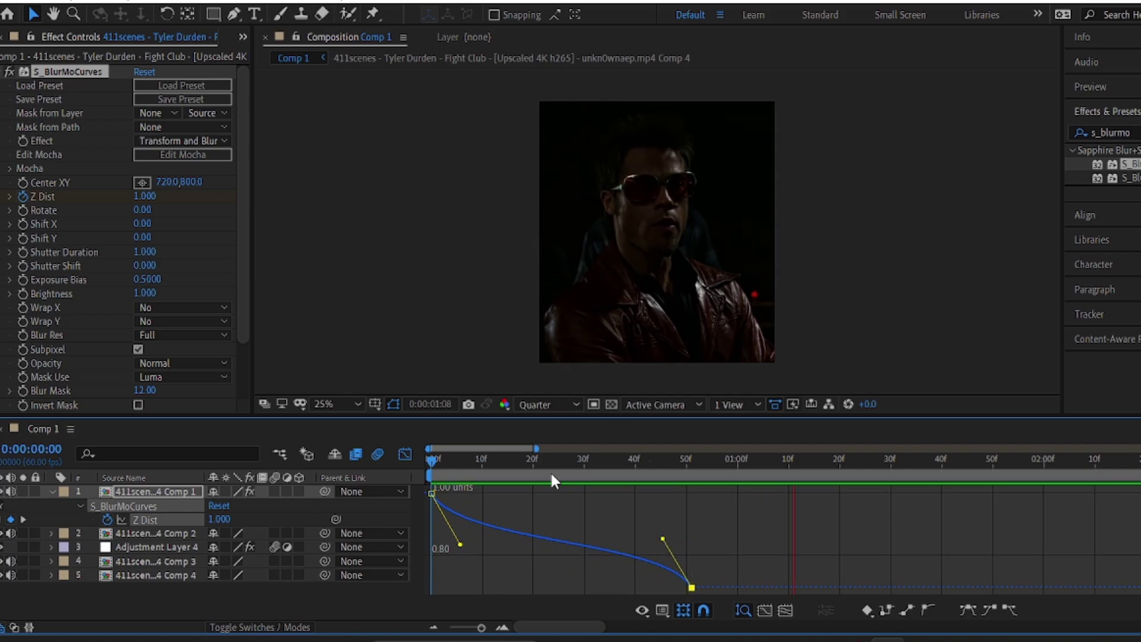
pyautogui.press('space')
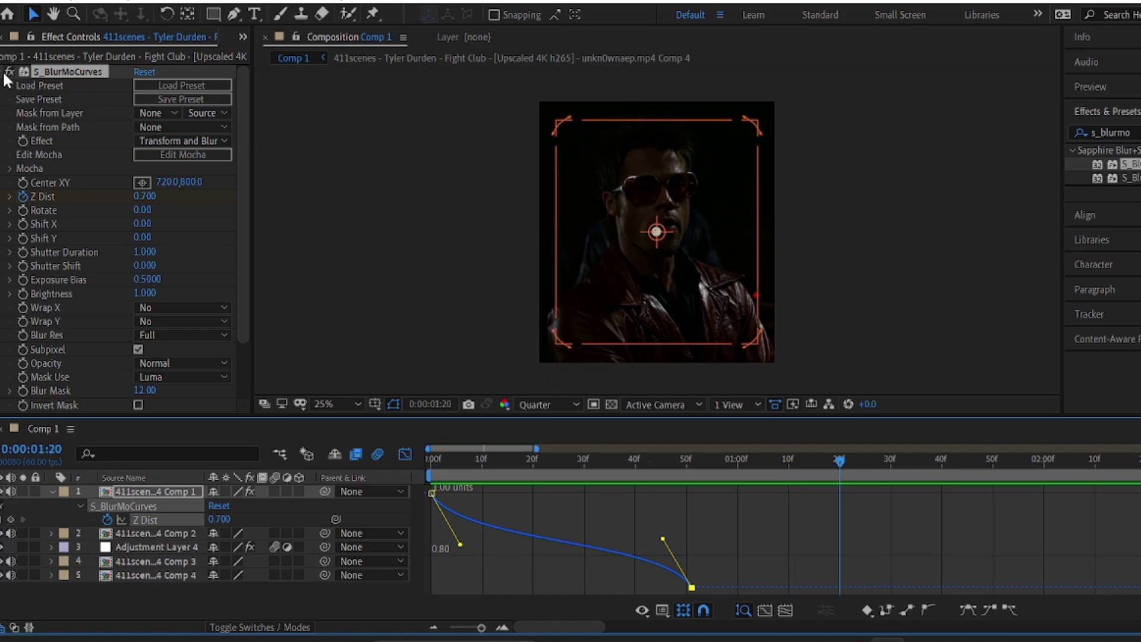
pyautogui.click(6, 72)
pyautogui.click(405, 454)
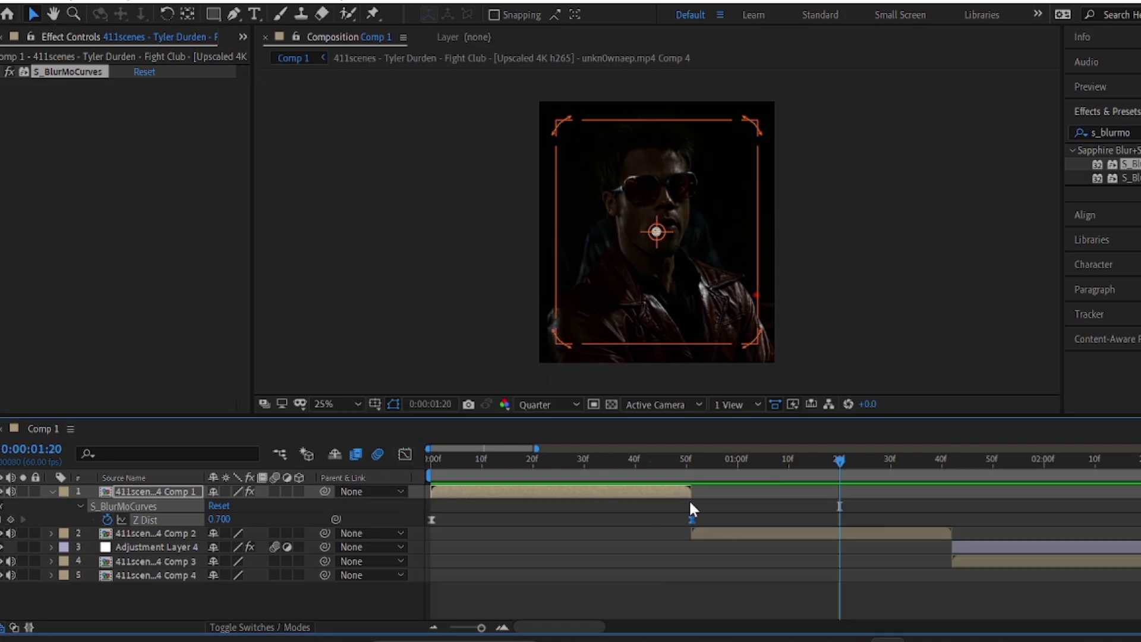
# Step: Scrub and preview the first clip's zoom-blur, then reveal its Z Dist keyframes again
pyautogui.moveTo(648, 467); pyautogui.dragTo(408, 482)
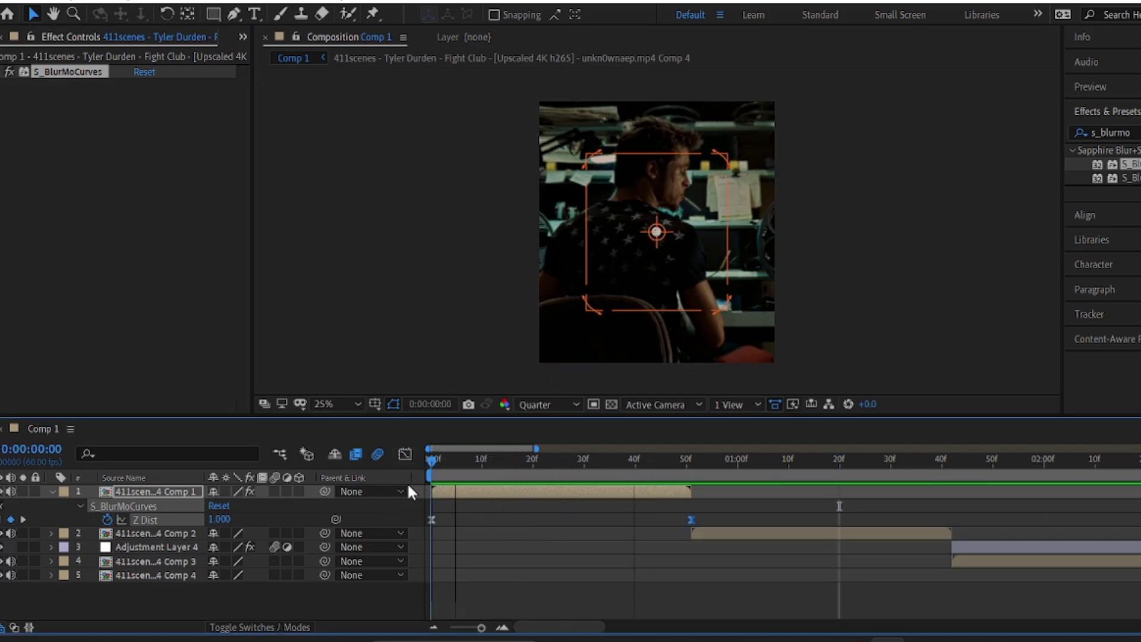
pyautogui.press('u')
pyautogui.press('space')
pyautogui.press('space')
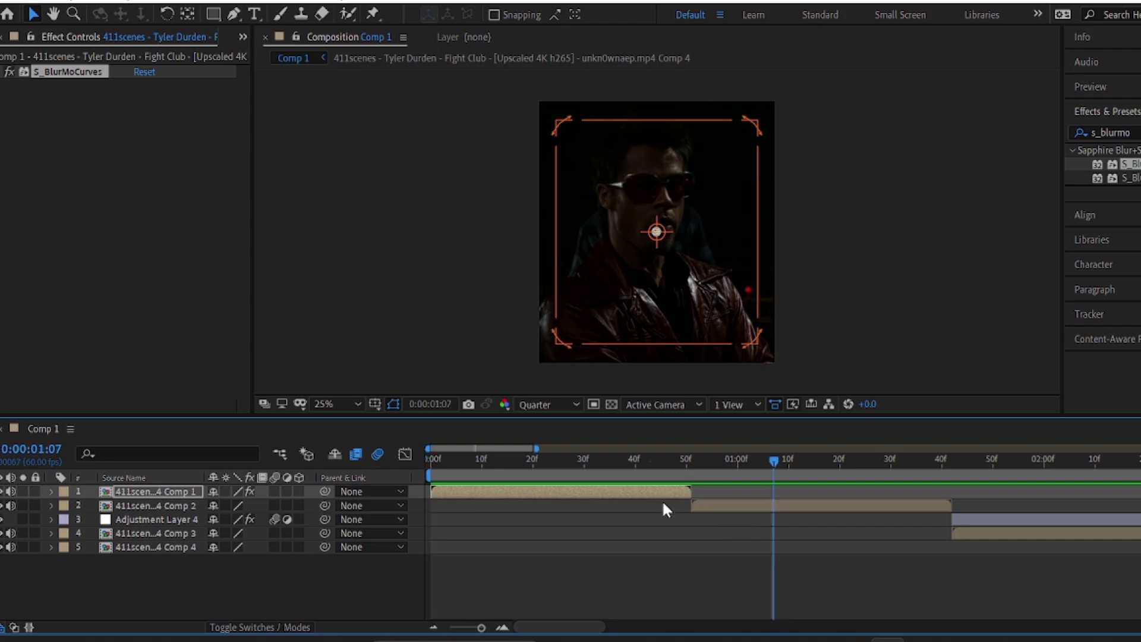
pyautogui.press('u')
# Step: Copy the first clip's S_BlurMoCurves keyframes and paste them at the second clip's start
pyautogui.moveTo(740, 512); pyautogui.dragTo(484, 525)
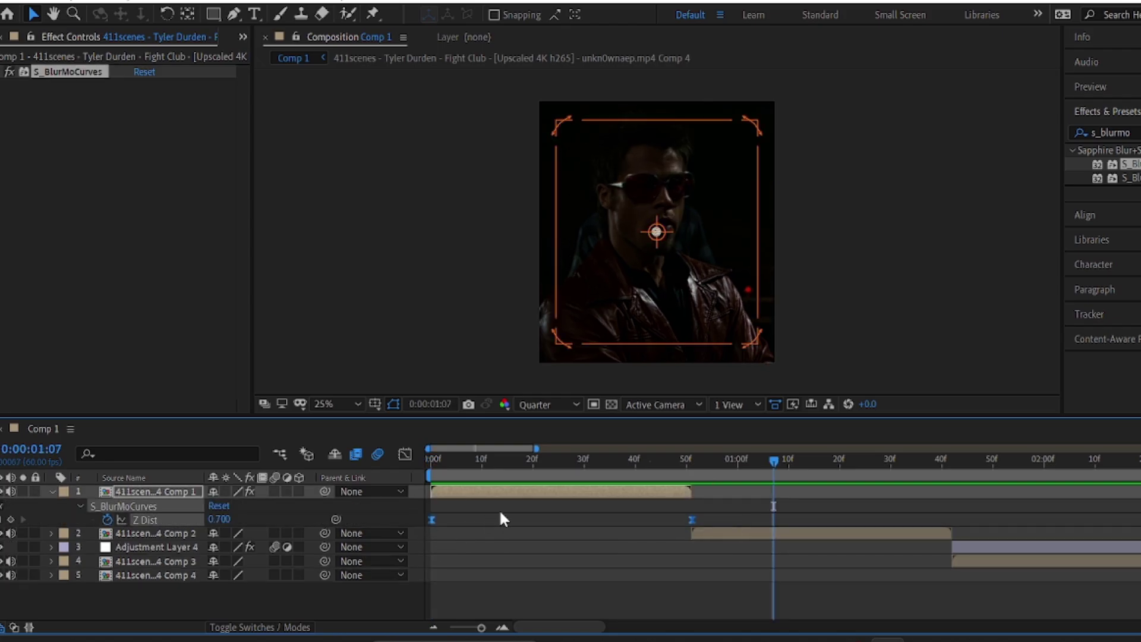
pyautogui.press('u')
pyautogui.click(731, 507)
pyautogui.press('i')
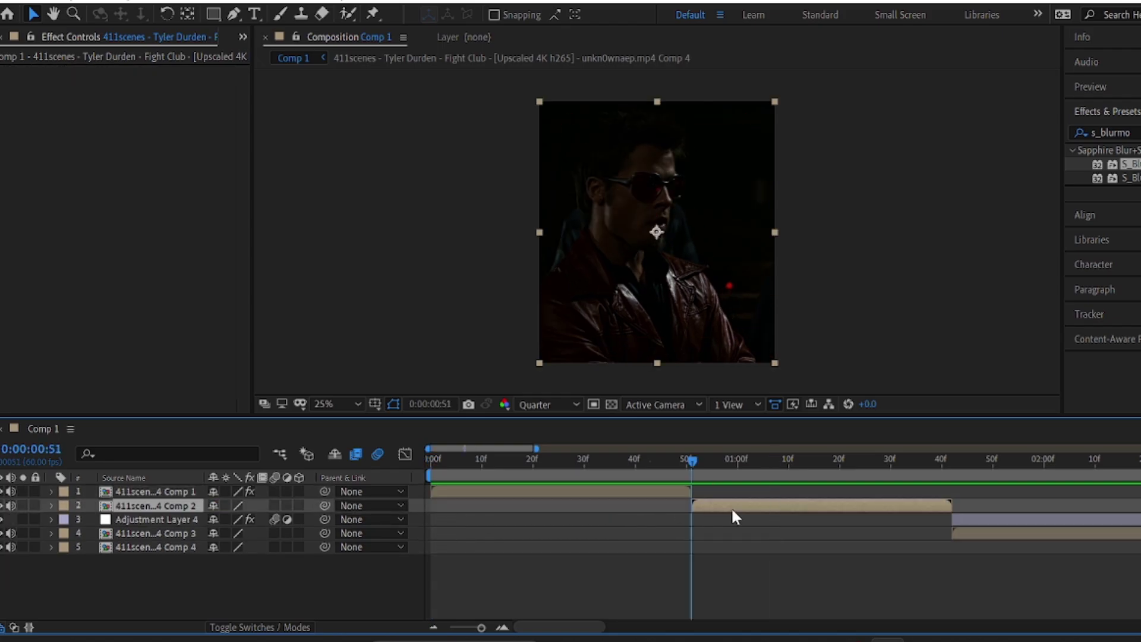
pyautogui.hotkey('ctrl', 'v')
pyautogui.press('u')
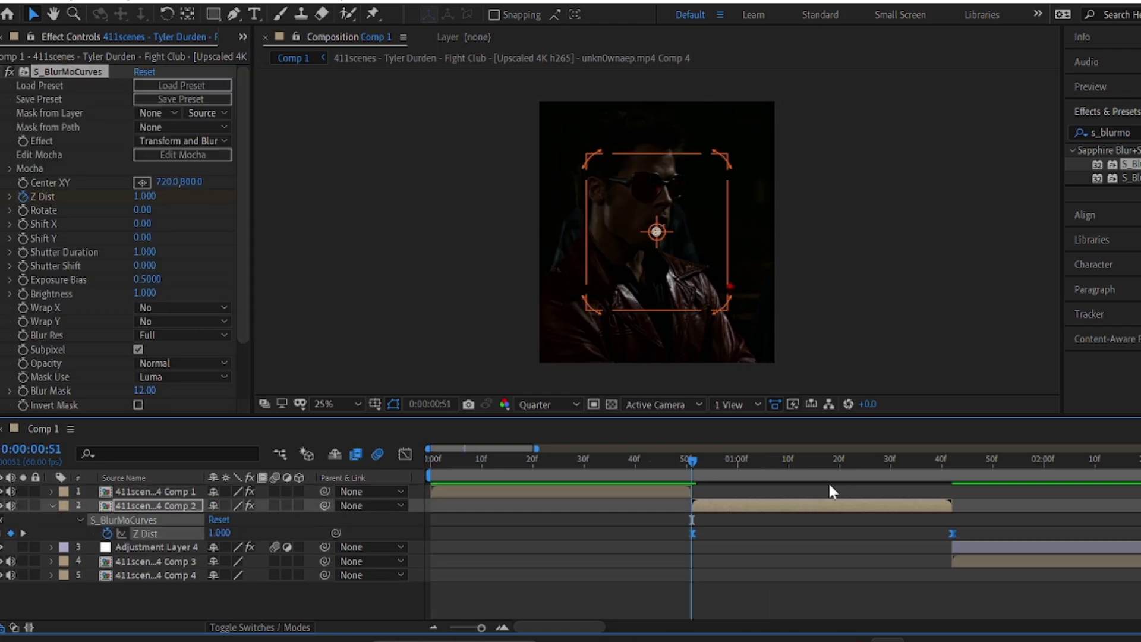
# Step: Check the pasted zoom-blur on the second clip and preview the edit from the start
pyautogui.tripleClick(504, 627)
pyautogui.press('o')
pyautogui.moveTo(825, 462); pyautogui.dragTo(887, 533)
pyautogui.press('i')
pyautogui.tripleClick(433, 628)
pyautogui.press('u')
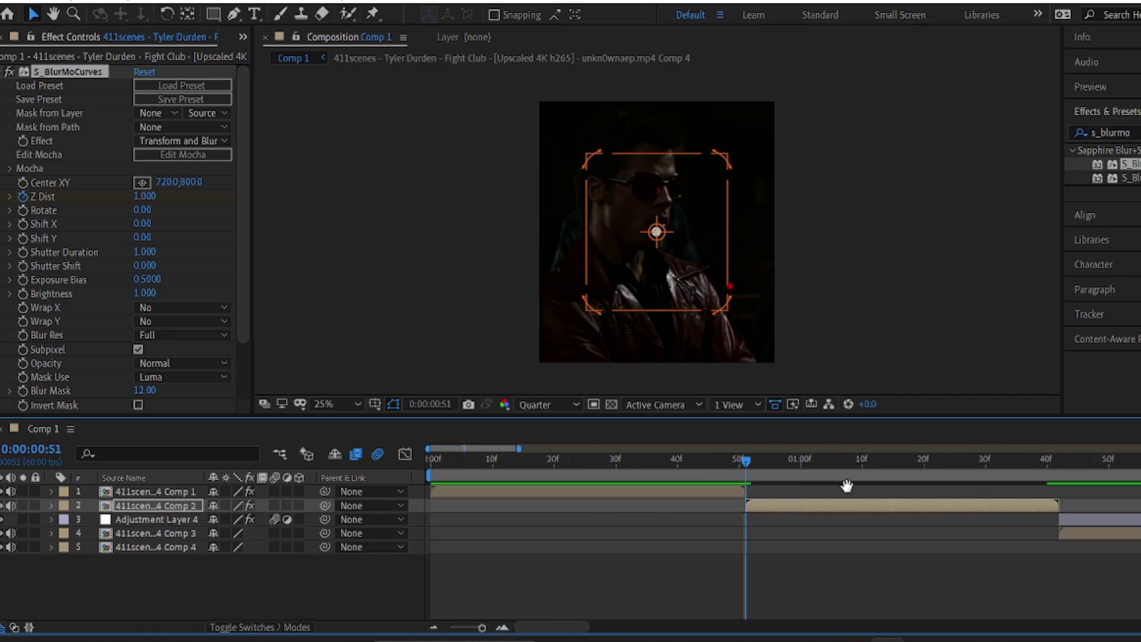
pyautogui.press('Home')
pyautogui.press('space')
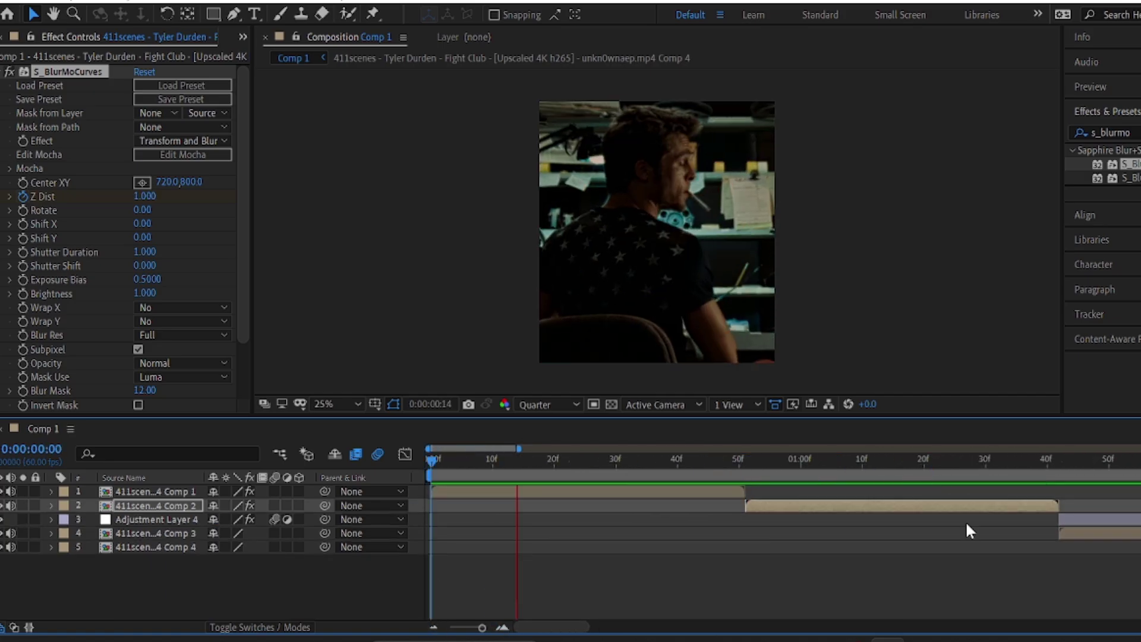
pyautogui.press('space')
# Step: Paste the eased S_BlurMoCurves zoom-blur at the third clip's start and reveal its Z Dist keyframes
pyautogui.click(1072, 533)
pyautogui.press('i')
pyautogui.hotkey('ctrl', 'v')
pyautogui.press('u')
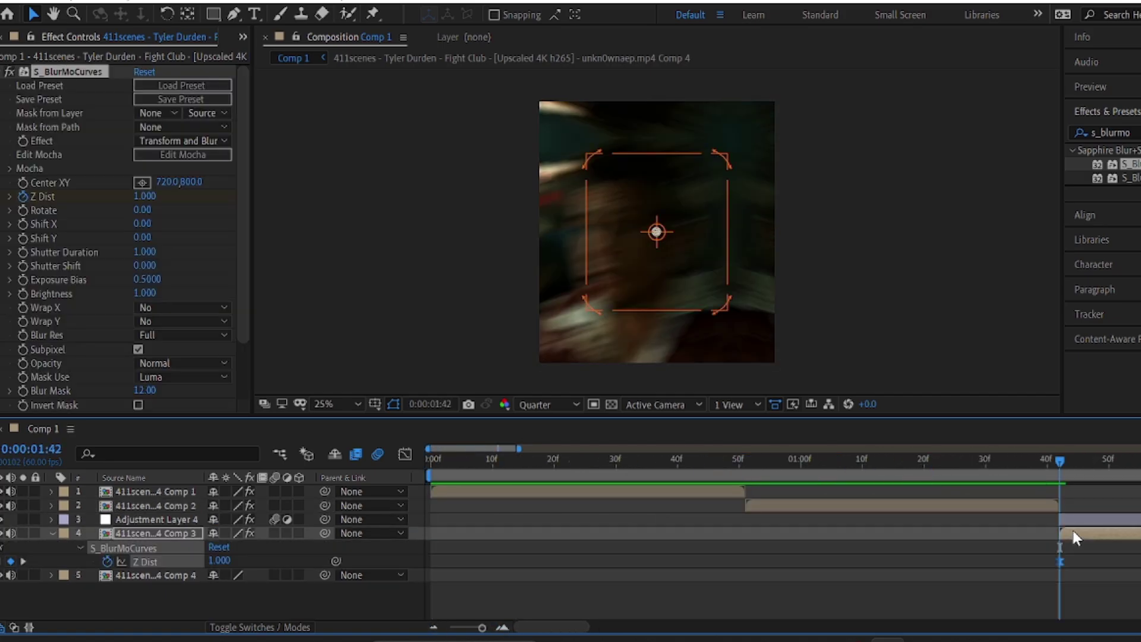
pyautogui.press('o')
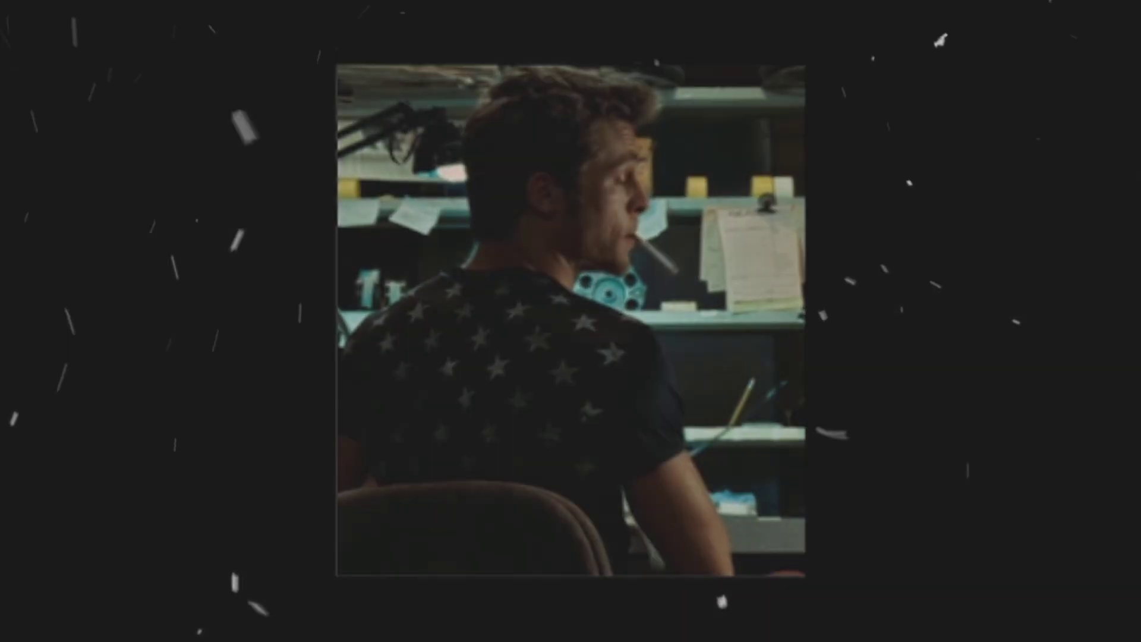